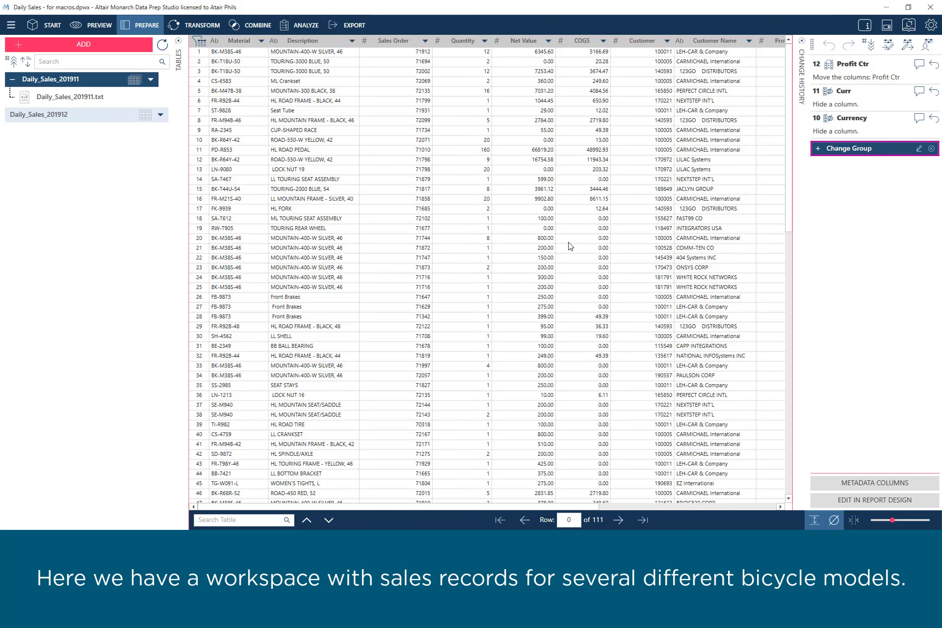
Step: Examine the table's sales columns, especially the spacing and capitalization of values in the Description and Customer Name columns
left_click(228, 41)
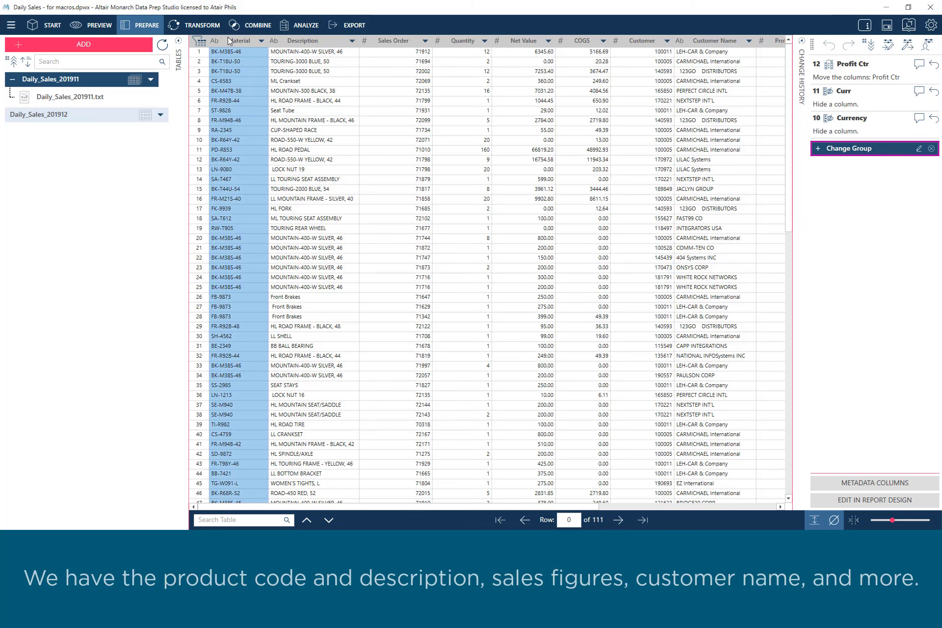
left_click(315, 41)
left_click(548, 39)
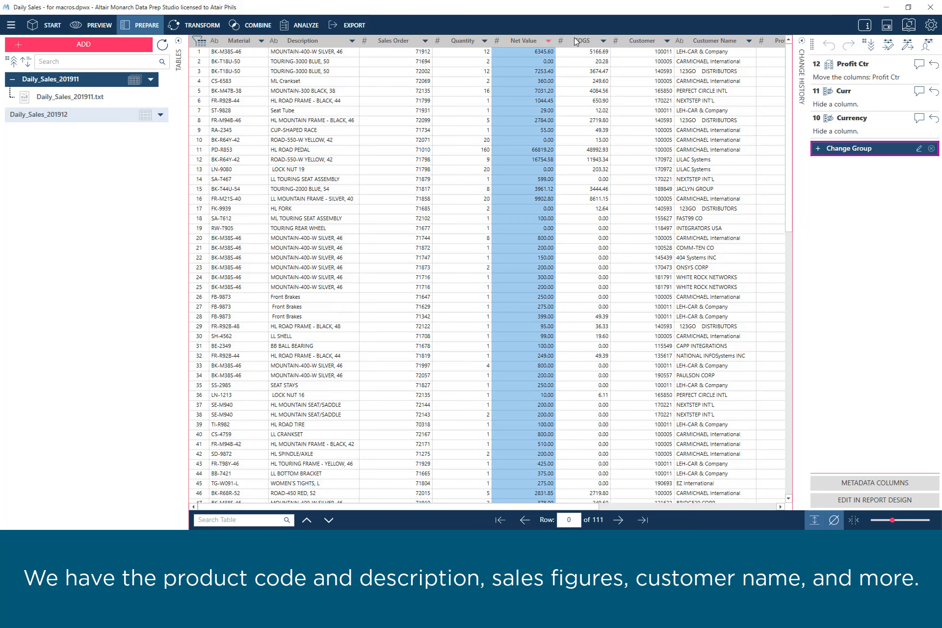
left_click(583, 38)
left_click(710, 42)
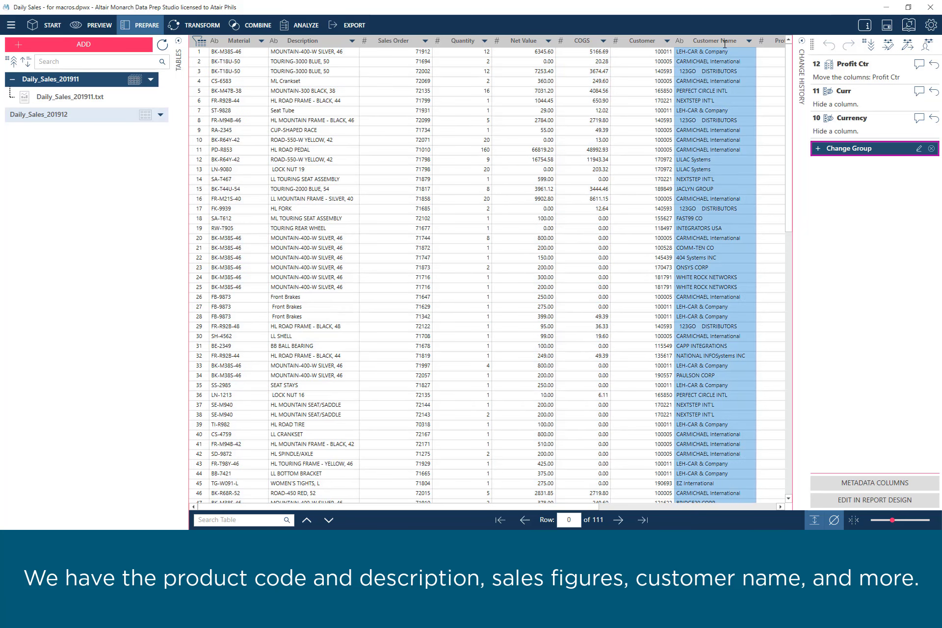
left_click(327, 44)
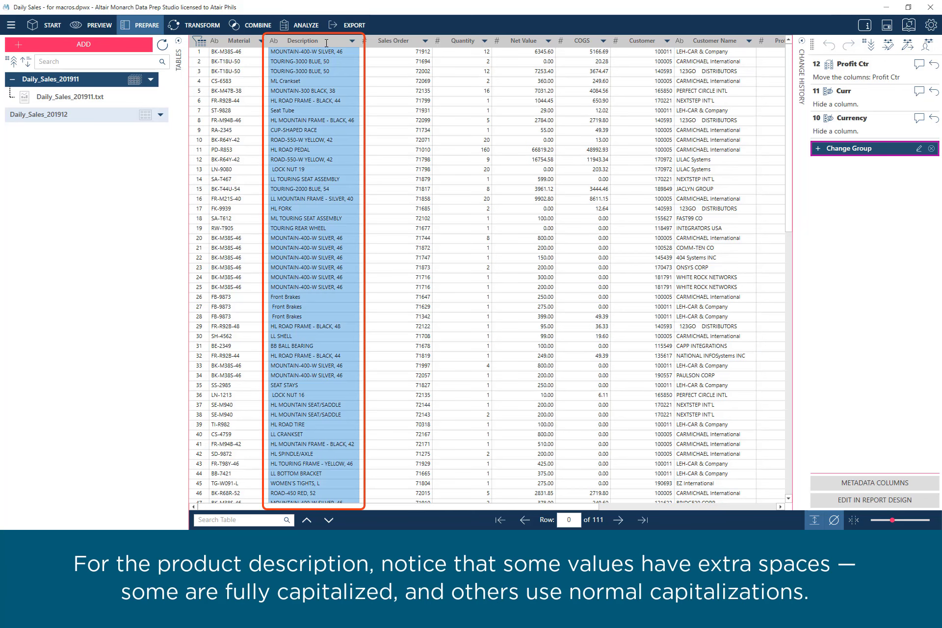
left_click(314, 170)
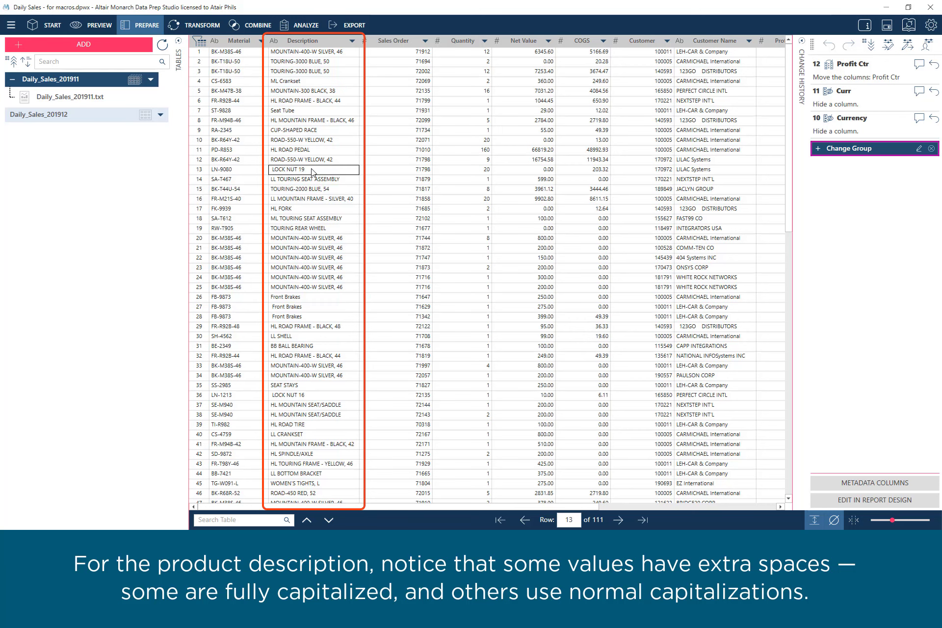
left_click_drag(305, 240, 317, 319)
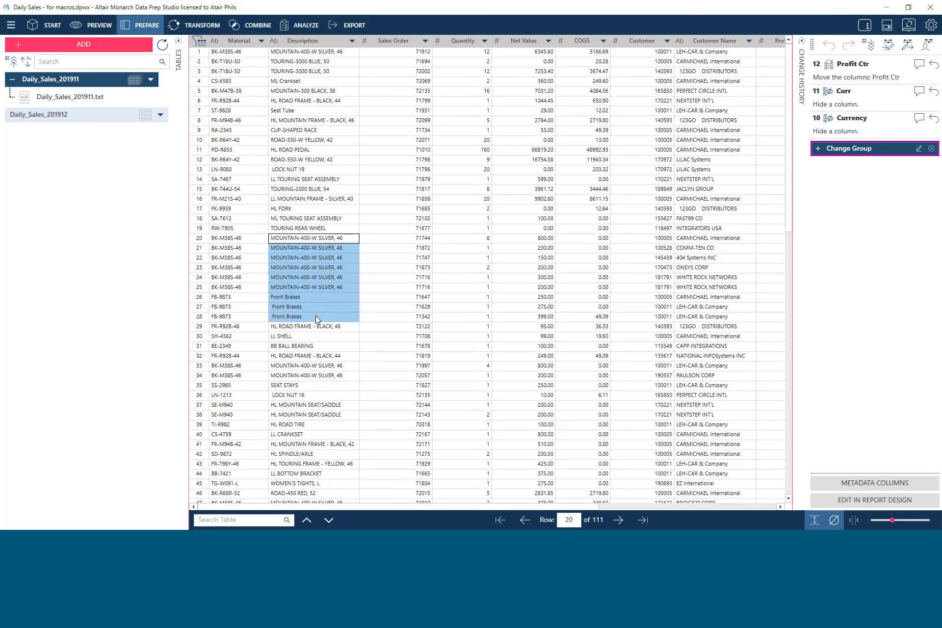
left_click(704, 41)
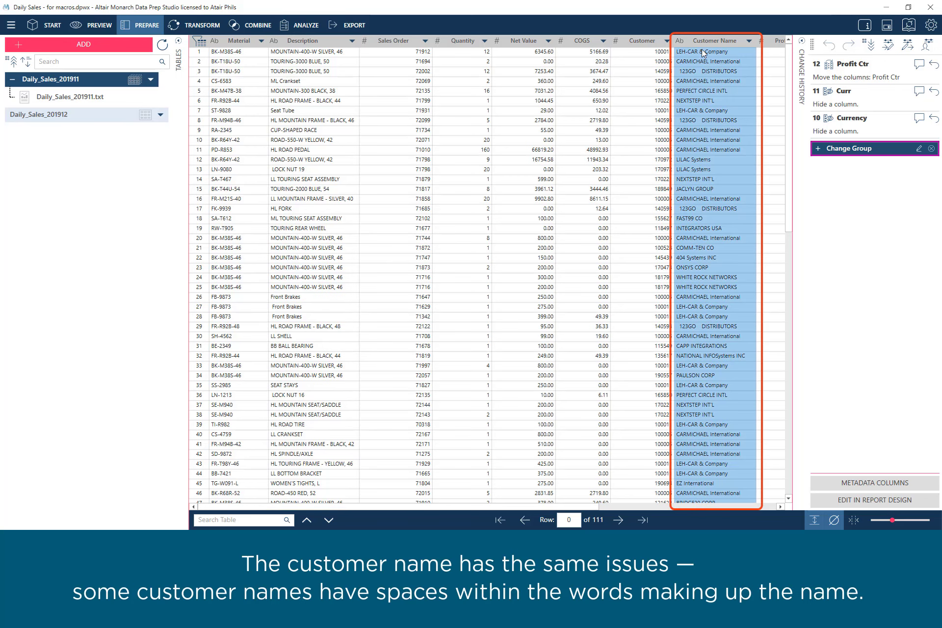
left_click(702, 74)
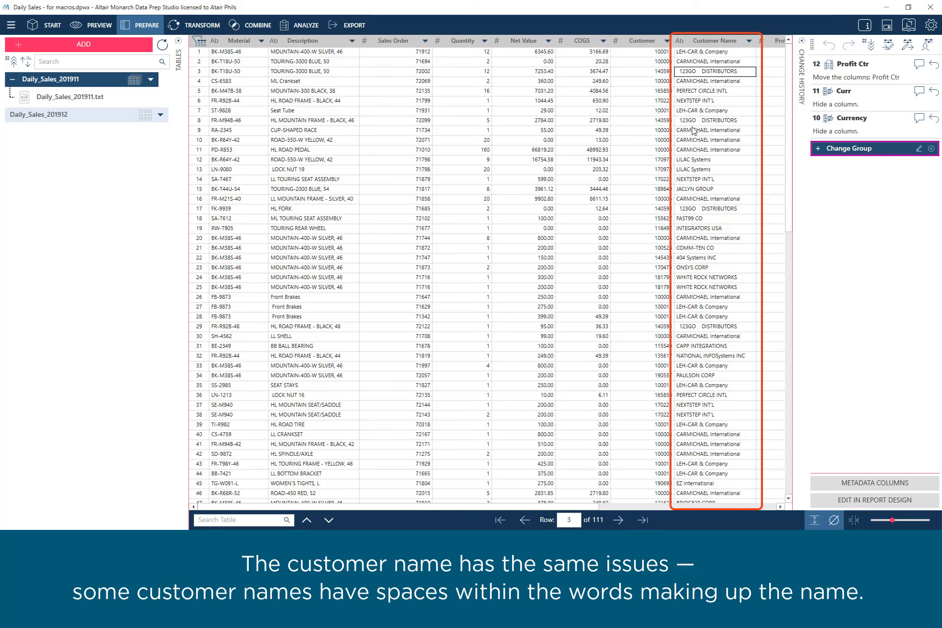
left_click(709, 209)
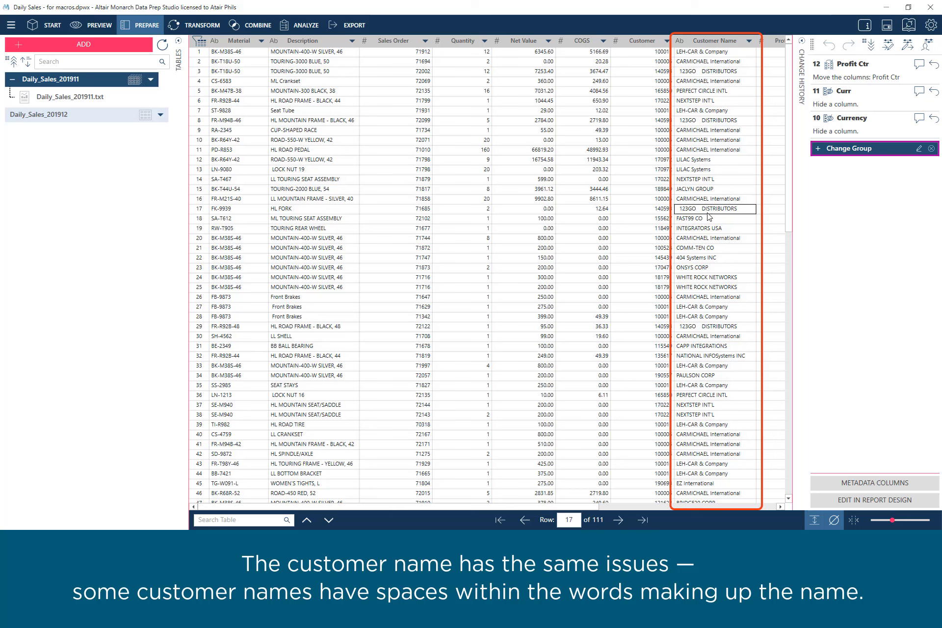
left_click(699, 121)
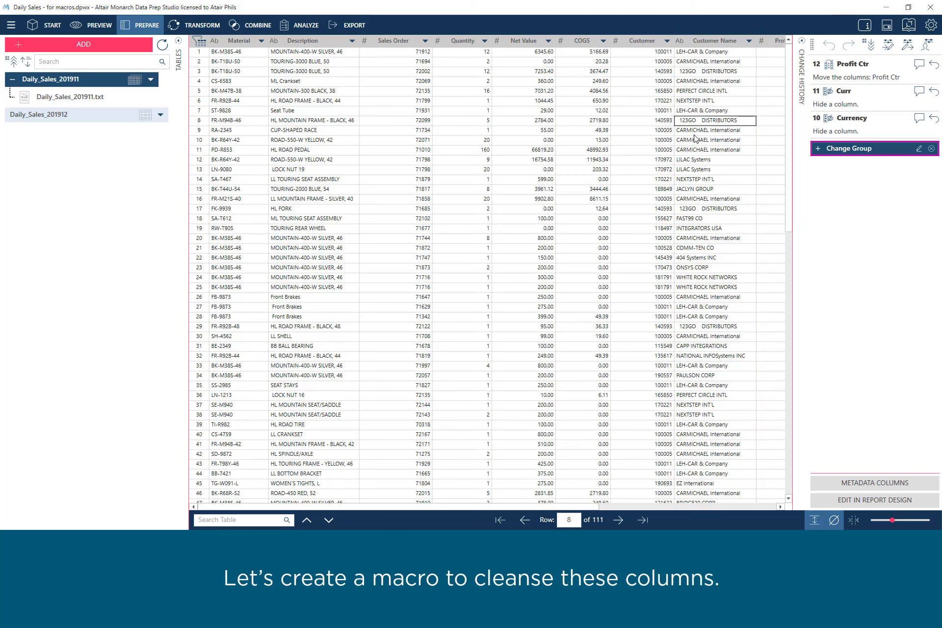
Step: Open the data source Library and start a new personal text macro
left_click(319, 43)
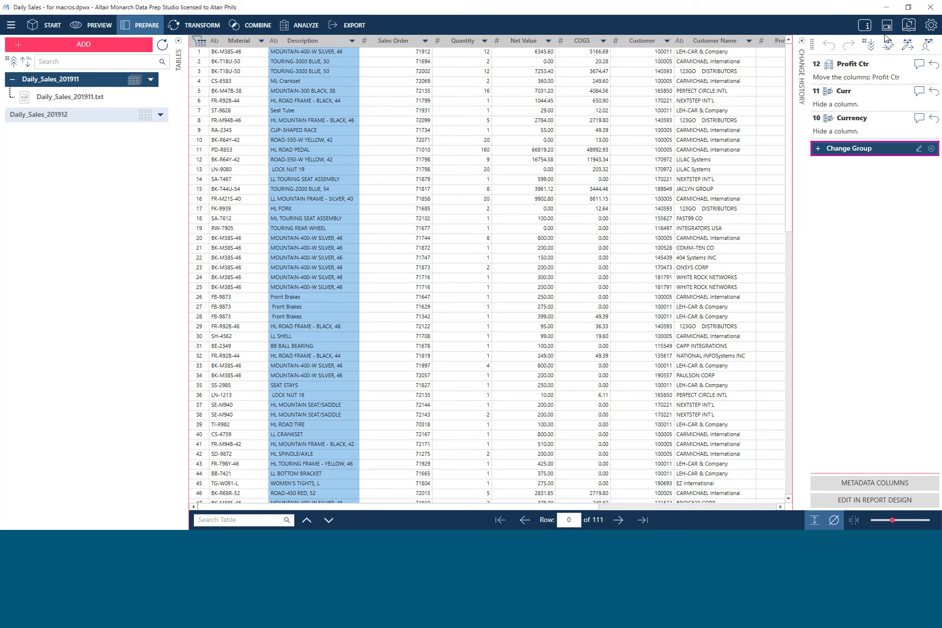
left_click(907, 27)
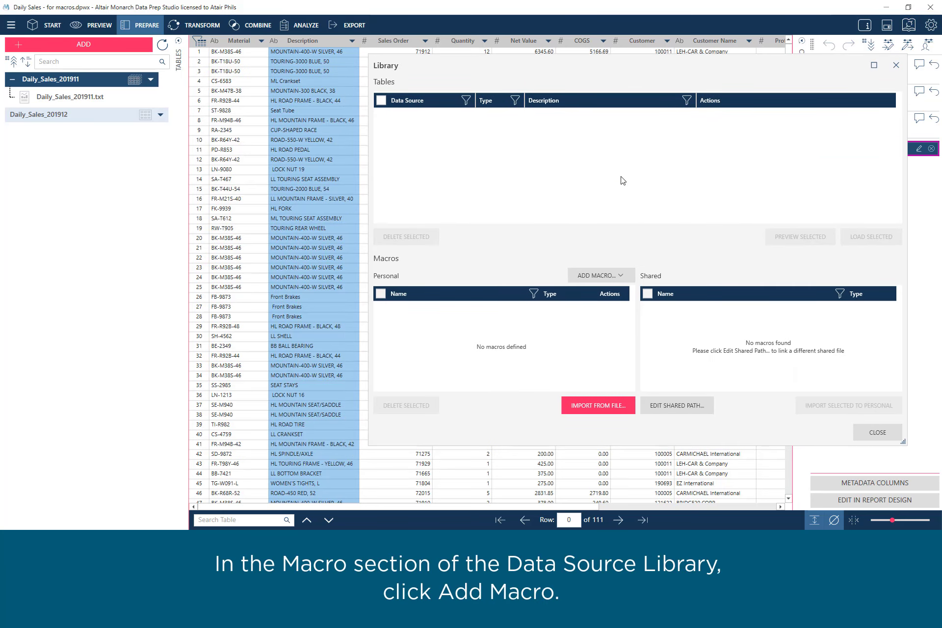
left_click(629, 279)
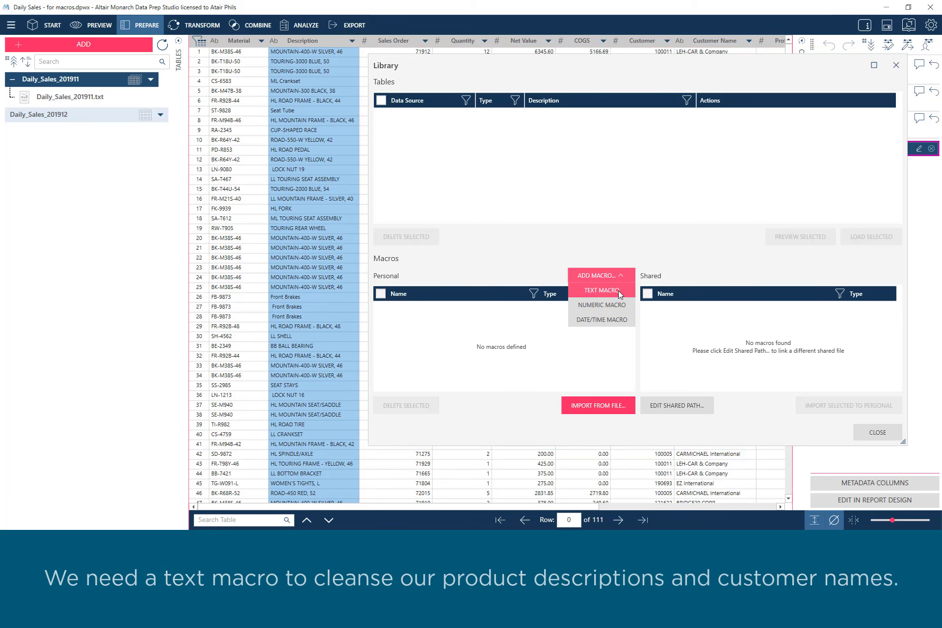
left_click(601, 290)
left_click_drag(452, 130, 551, 93)
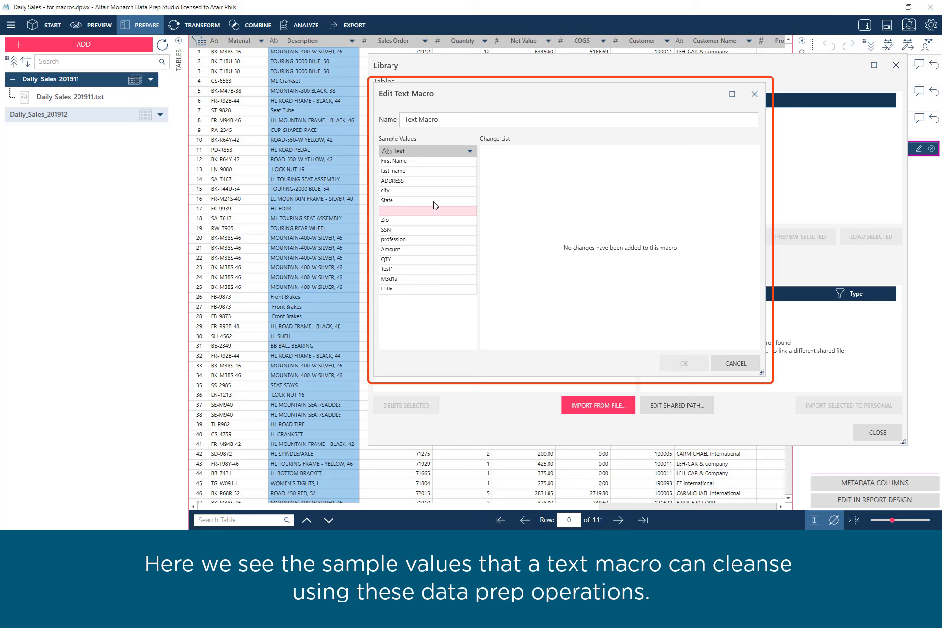
Step: Add changes to the text macro that trim leading and trailing spaces and collapse consecutive spaces
left_click(472, 152)
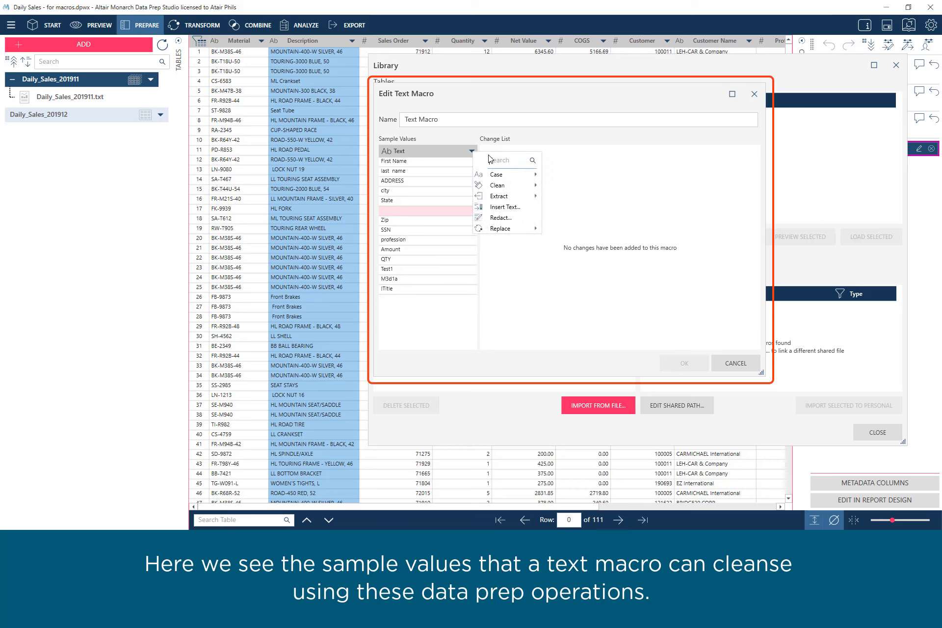
mouse_move(521, 179)
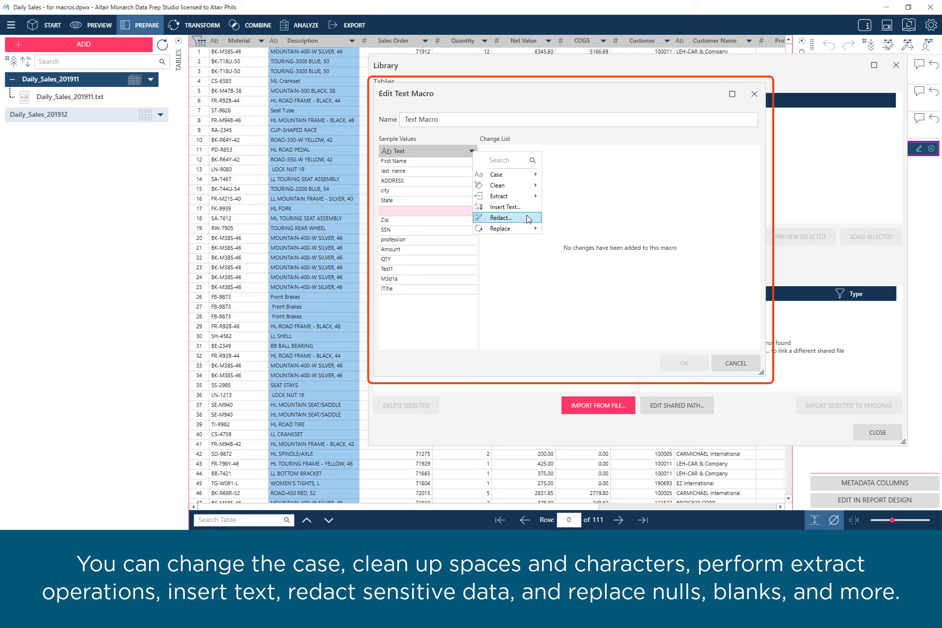
mouse_move(528, 230)
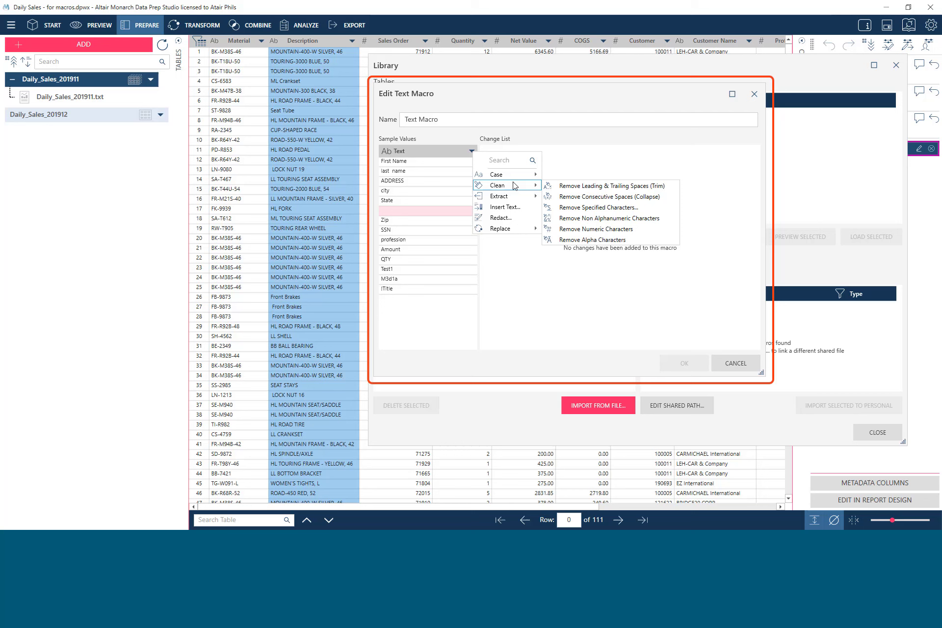
left_click(557, 188)
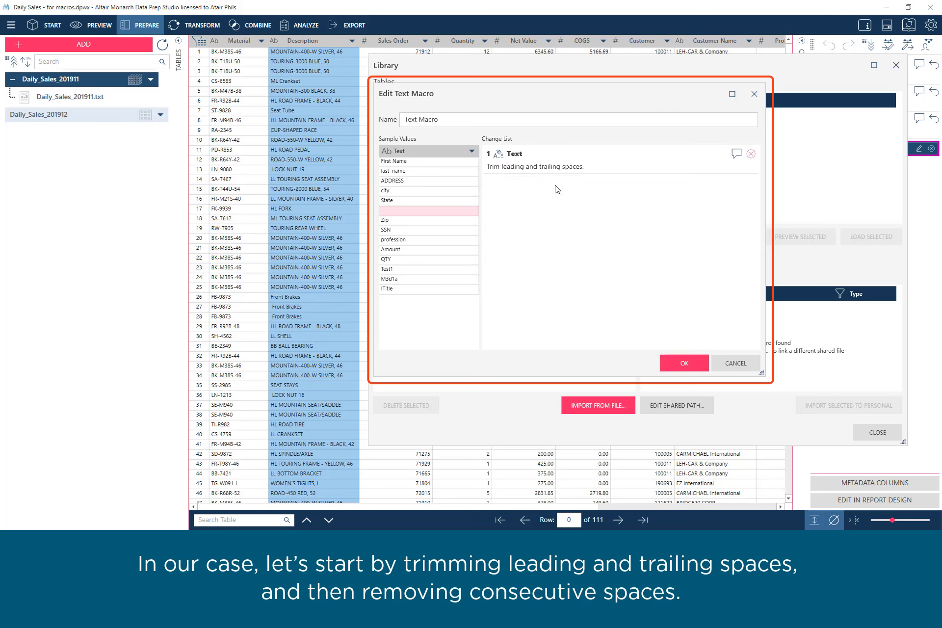
left_click(471, 151)
mouse_move(510, 183)
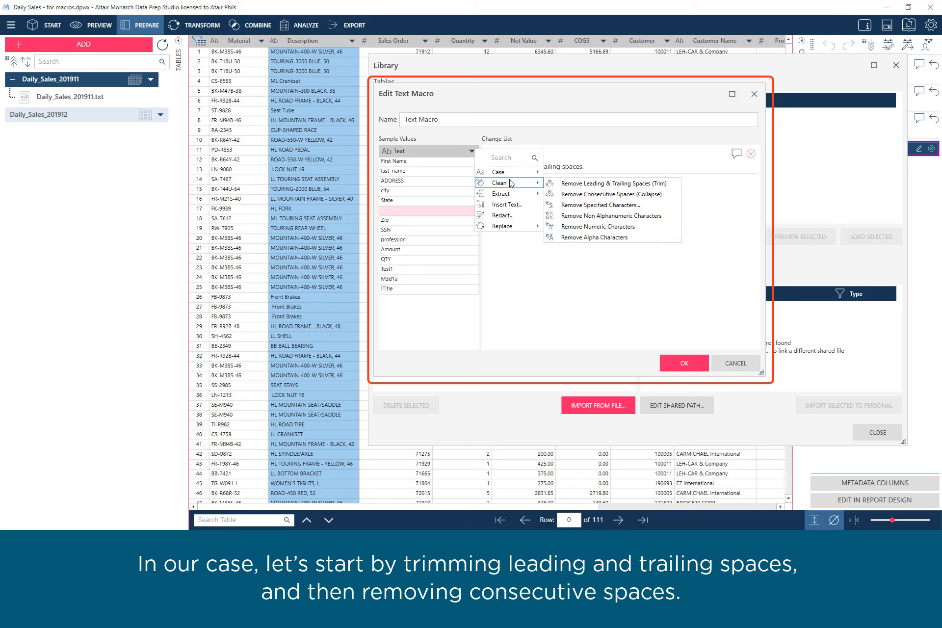
left_click(557, 194)
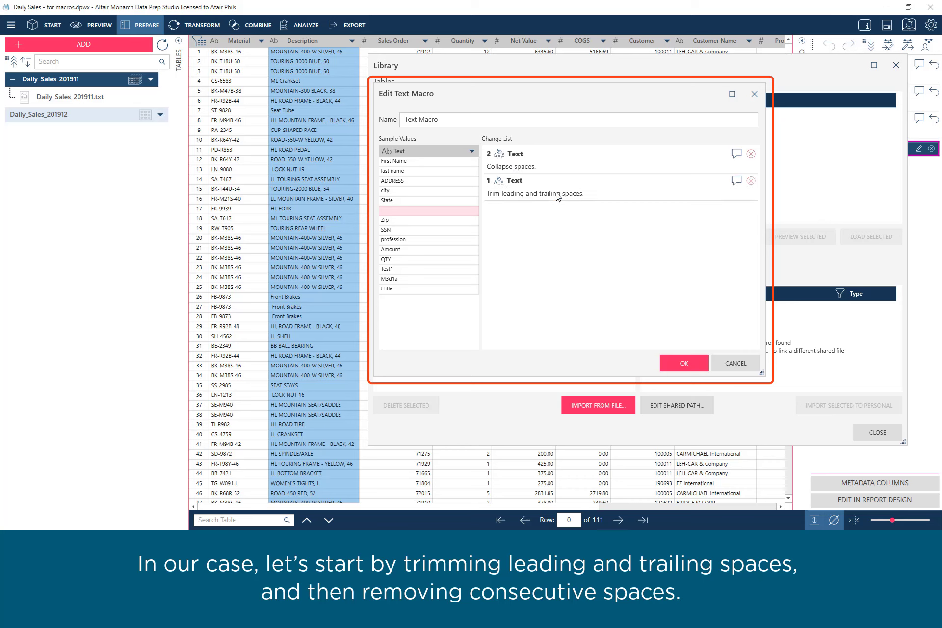
Step: Add a change to the text macro that converts the values to proper case
left_click(472, 152)
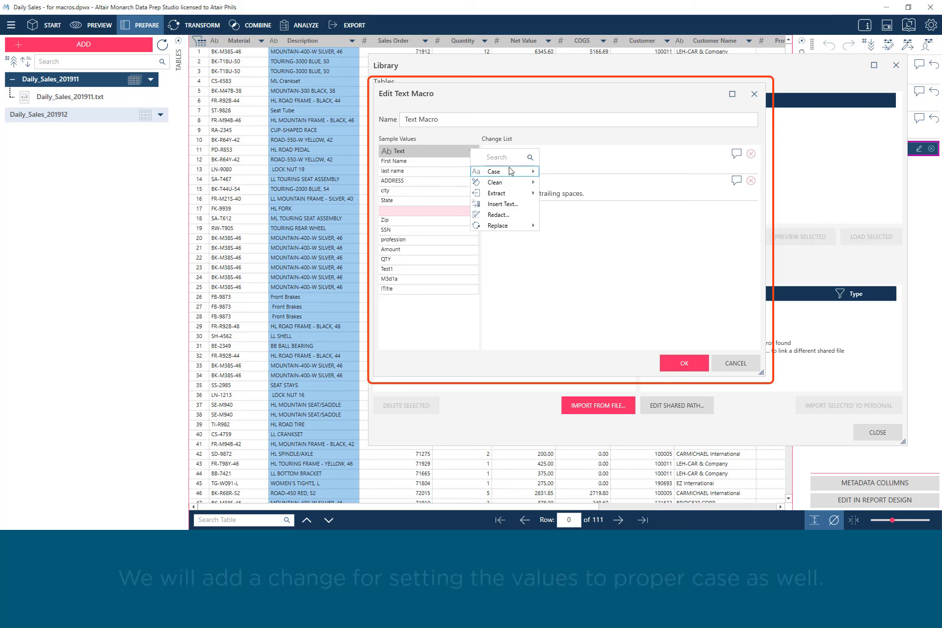
mouse_move(513, 172)
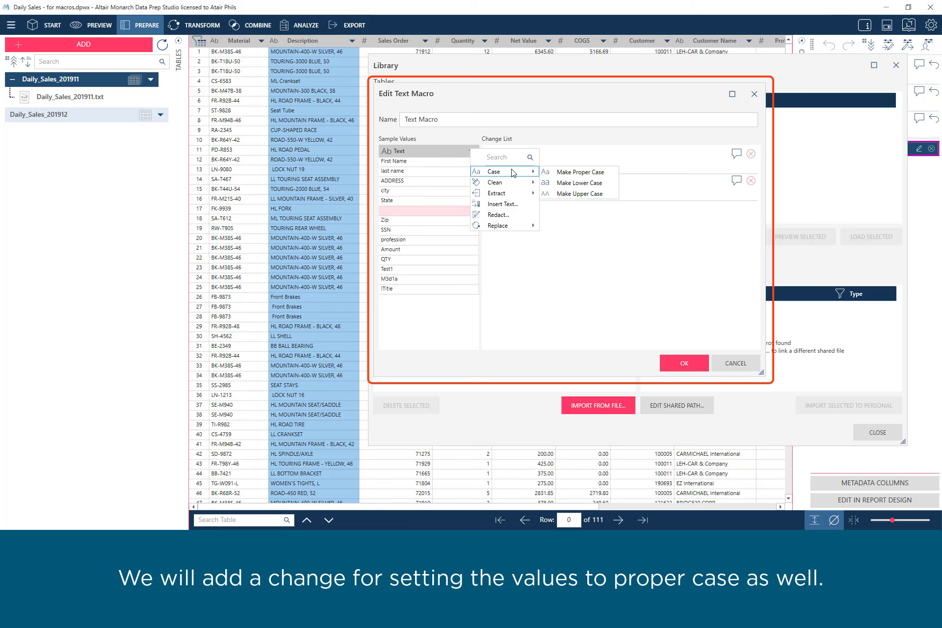
left_click(557, 172)
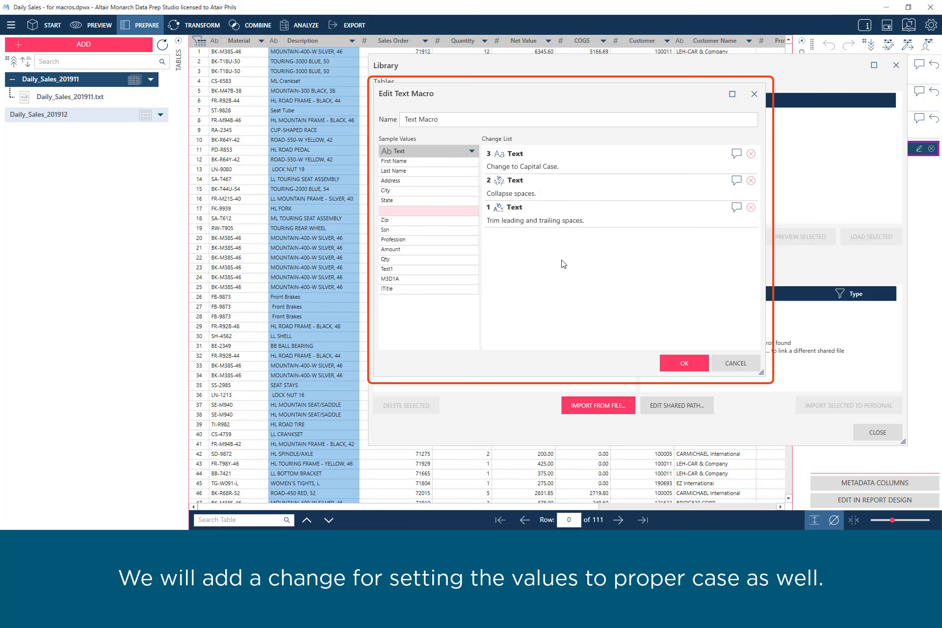
left_click(737, 154)
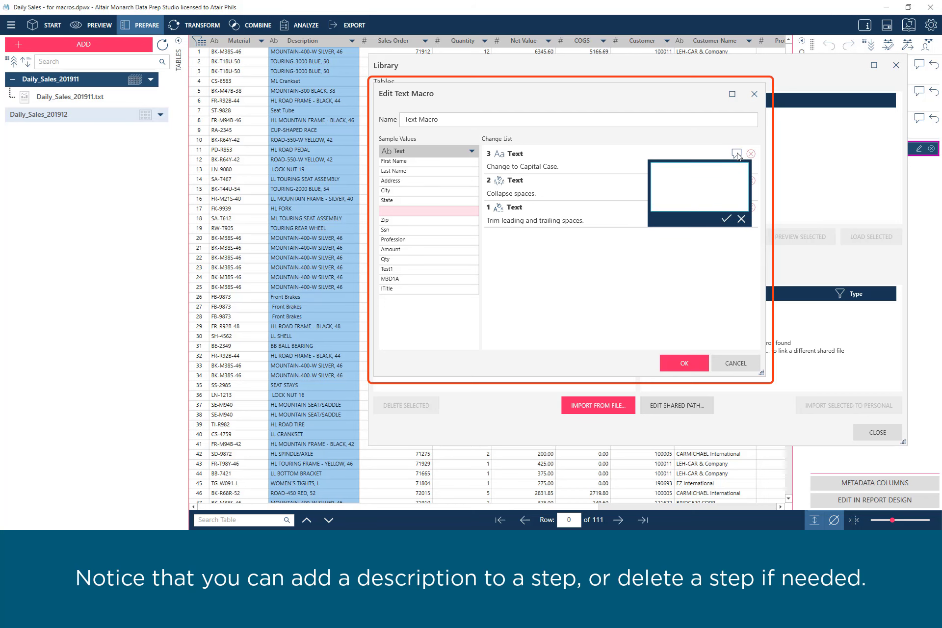
left_click(690, 244)
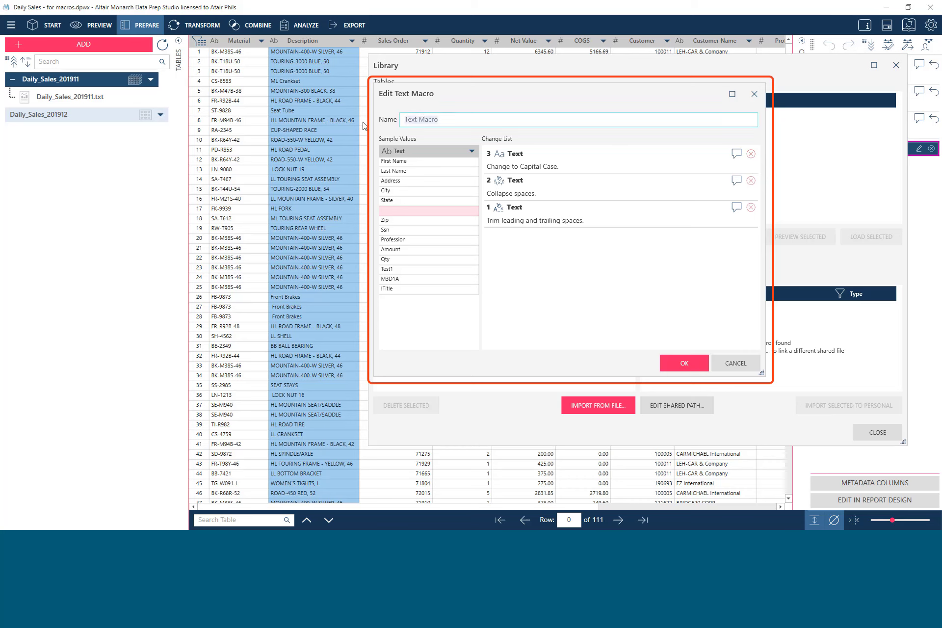
Step: Name the text macro "Clean spaces and fix case" and save it to the library
type("Clean space")
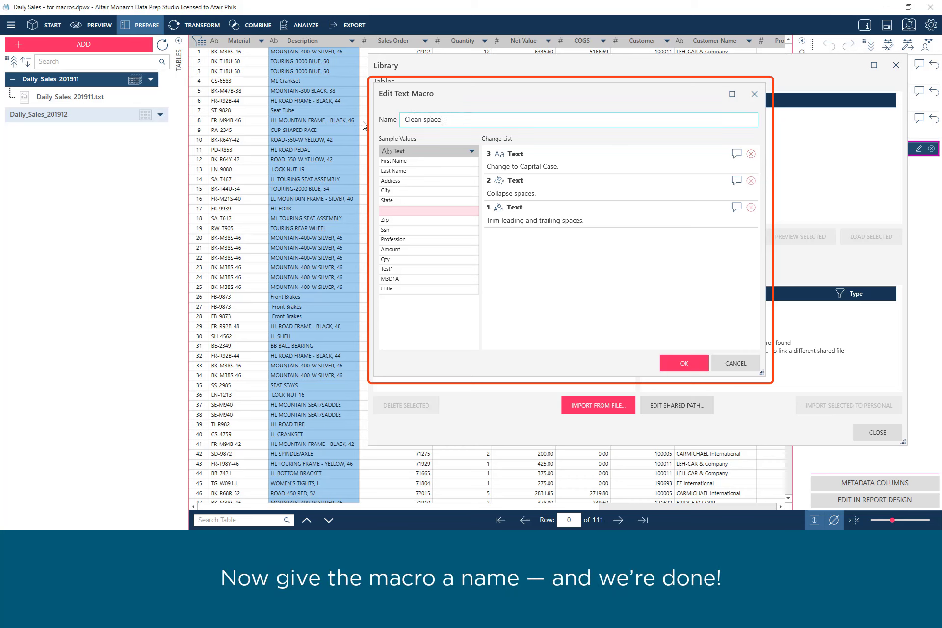
type("s and fix case")
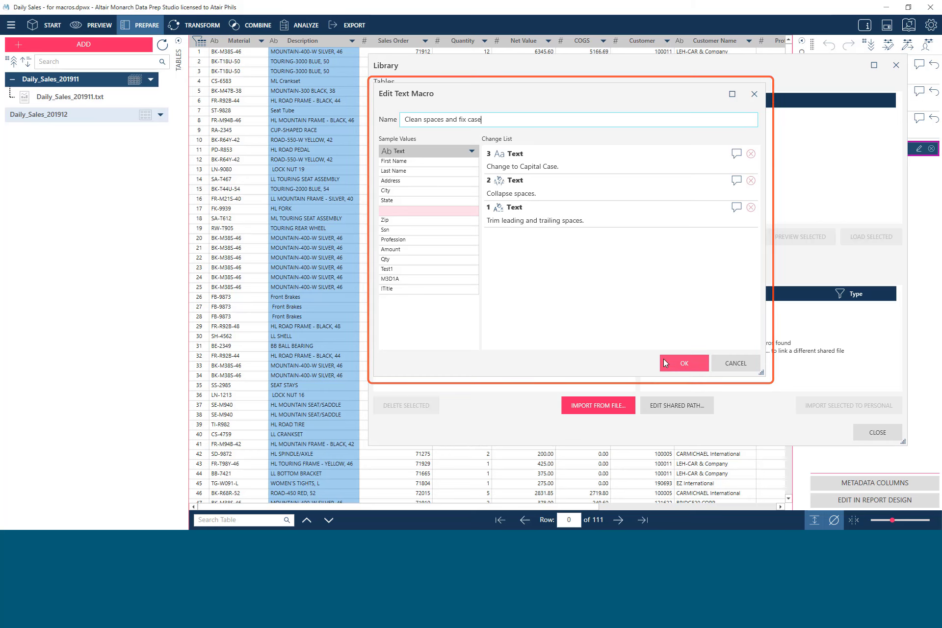
left_click(684, 363)
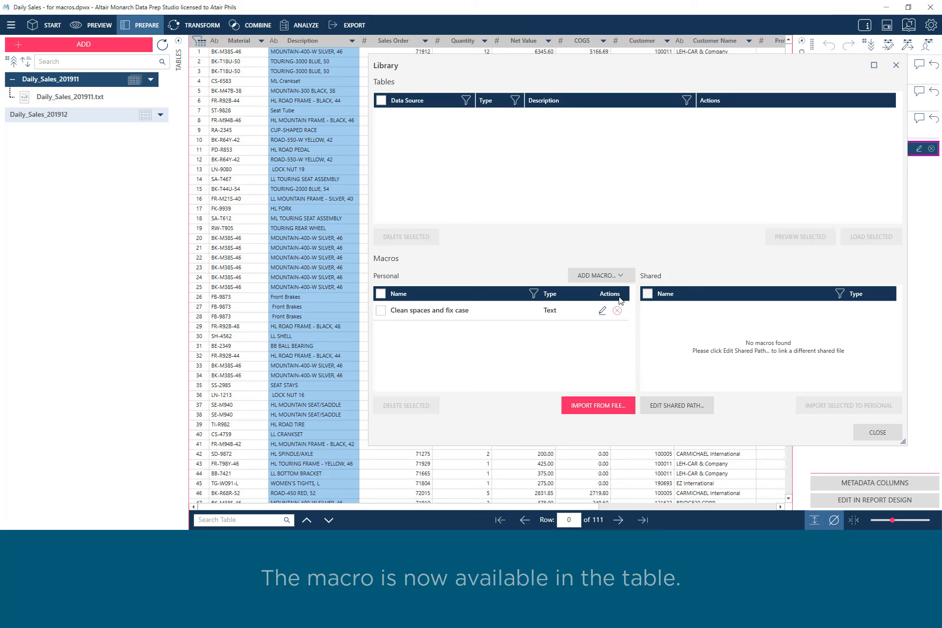
Step: Start a numeric macro to review its Compute, Format and Replace operations, and cancel it
left_click(619, 278)
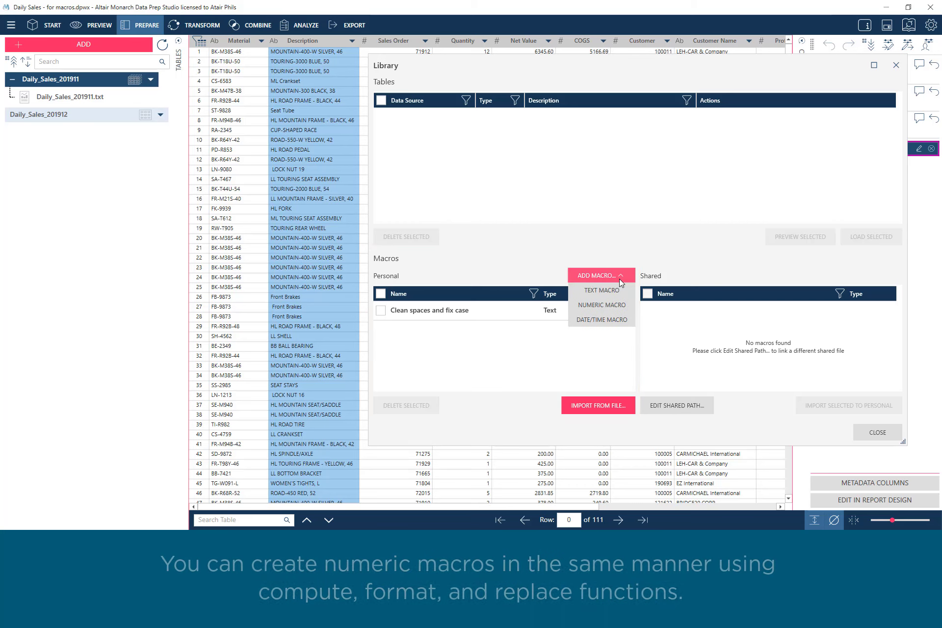
left_click(625, 307)
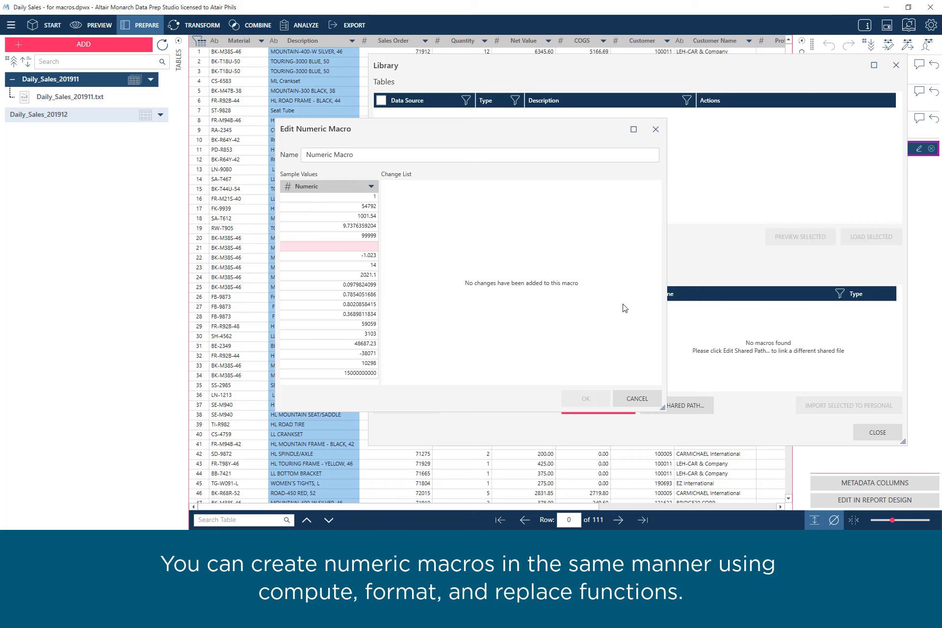
left_click(370, 186)
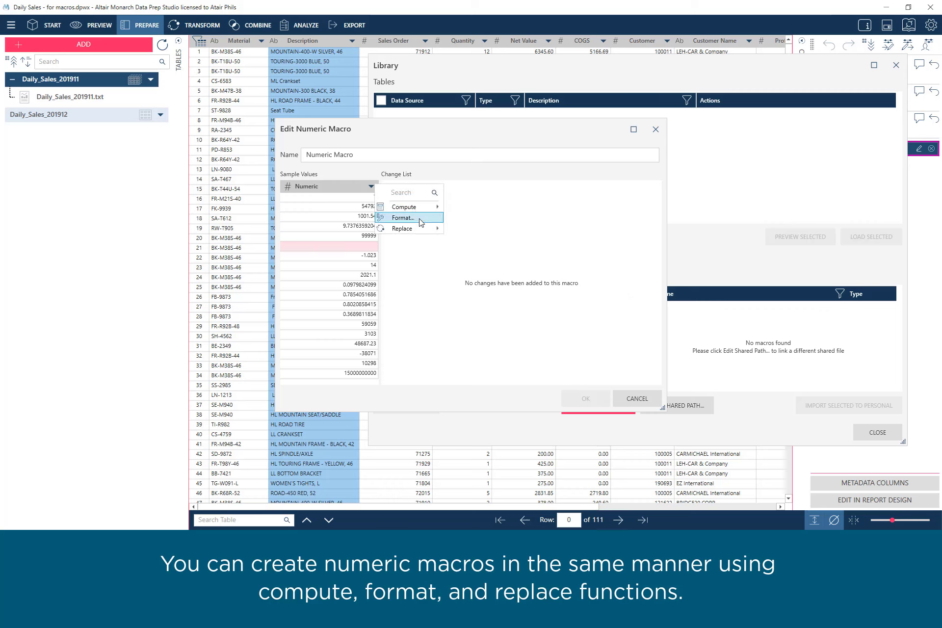
mouse_move(422, 230)
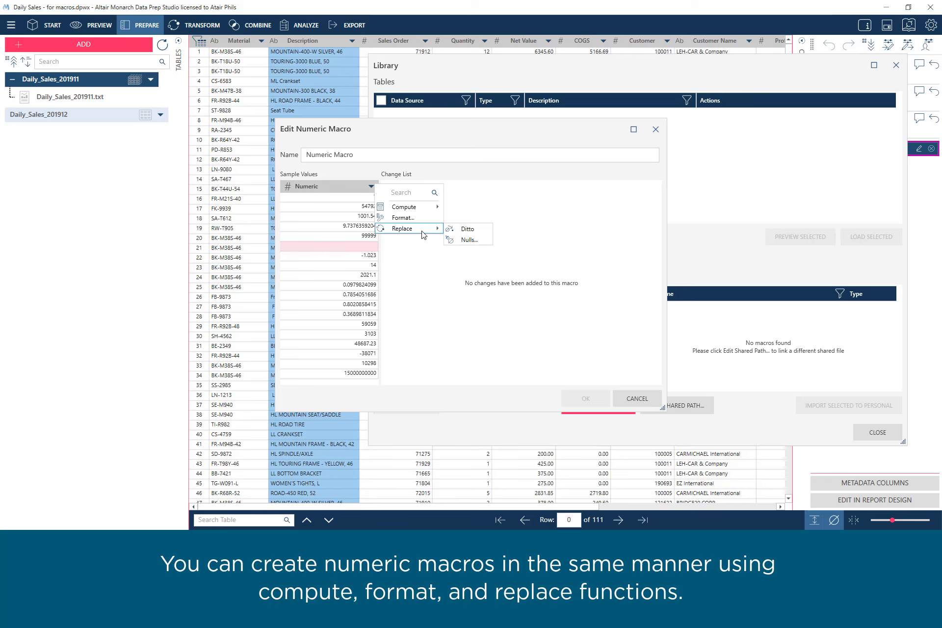
left_click(636, 399)
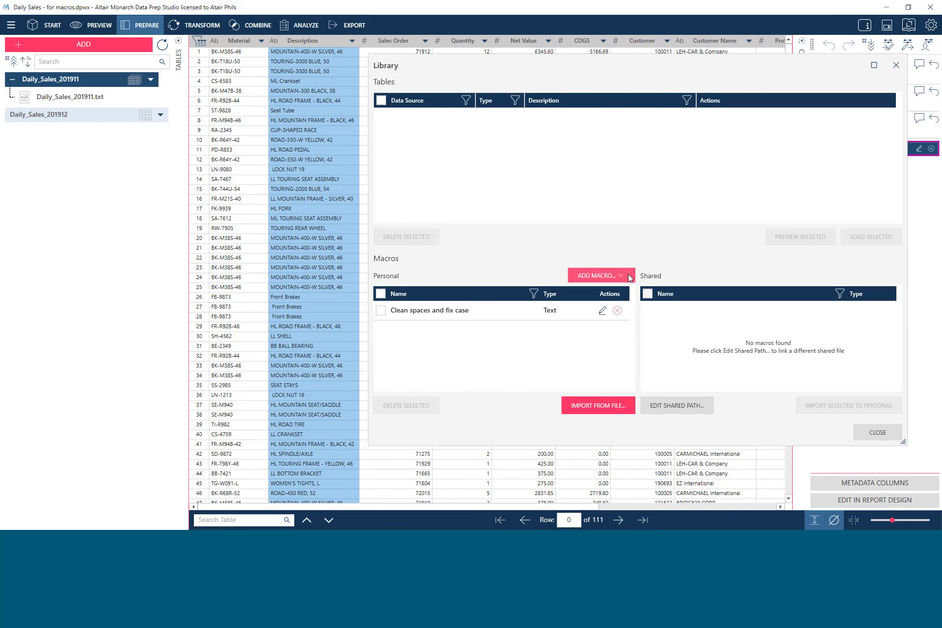
Step: Start a date/time macro to review its Format and Replace operations, cancel it and close the library
left_click(629, 278)
left_click(617, 322)
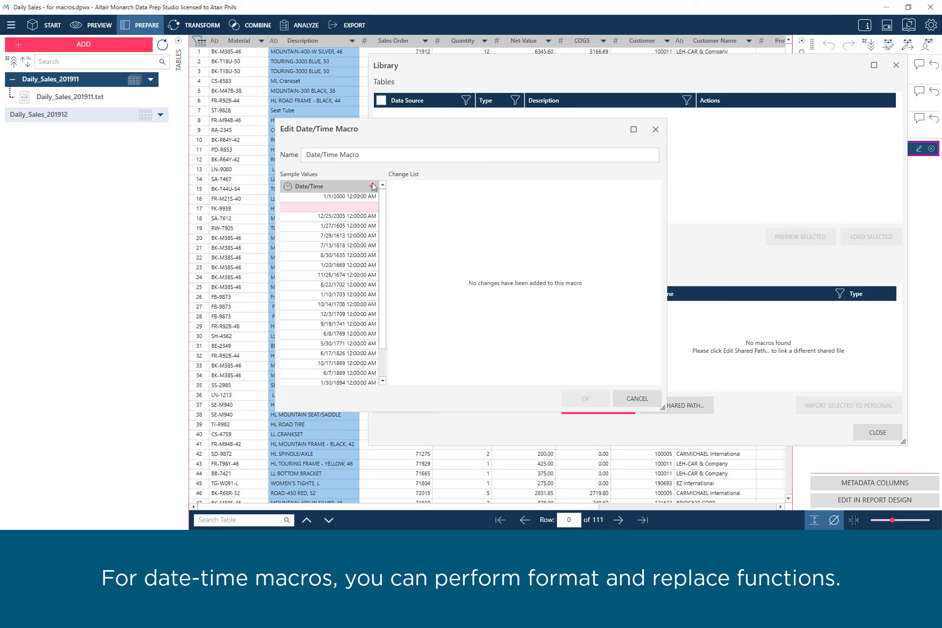
left_click(371, 186)
mouse_move(423, 218)
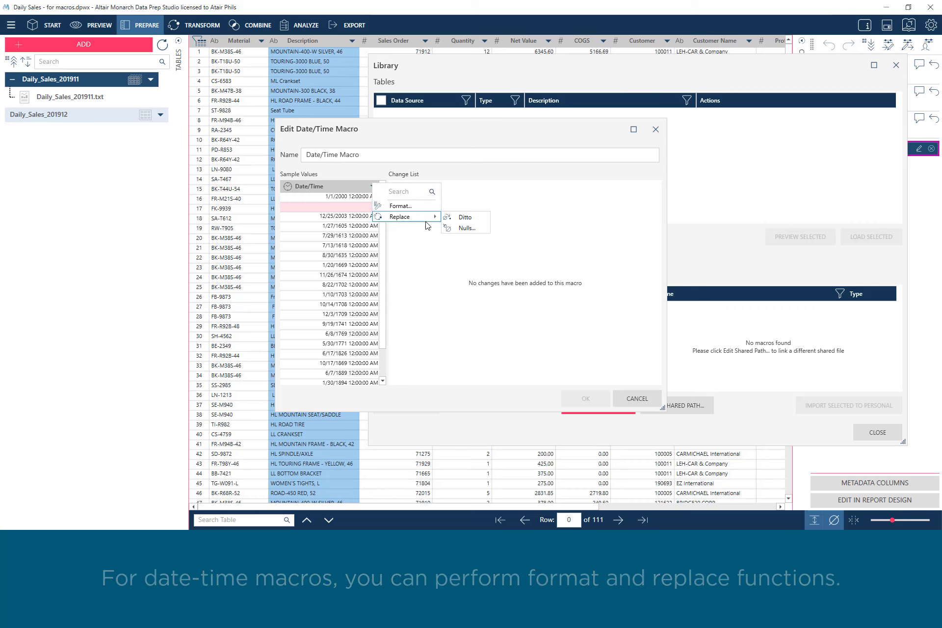
left_click(633, 405)
left_click(860, 434)
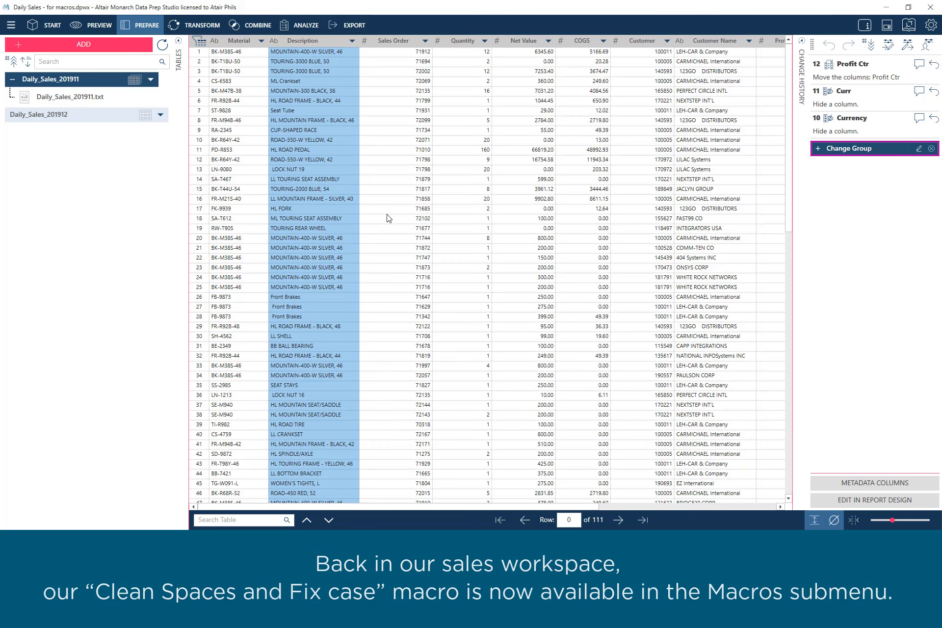
Step: Apply the "Clean spaces and fix case" macro to the Description and Customer Name columns together
left_click(350, 42)
mouse_move(444, 255)
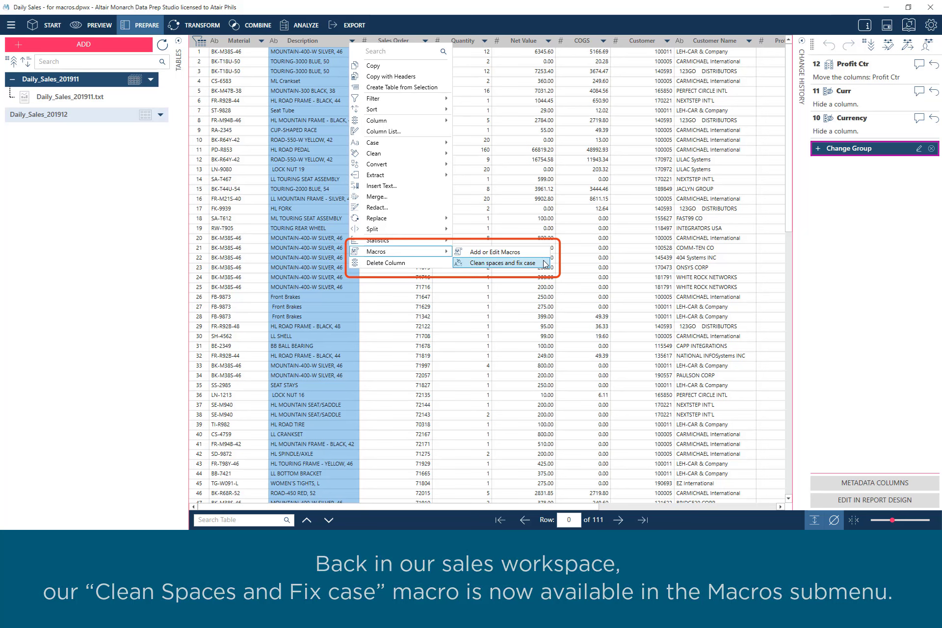
left_click(709, 42, "ctrl")
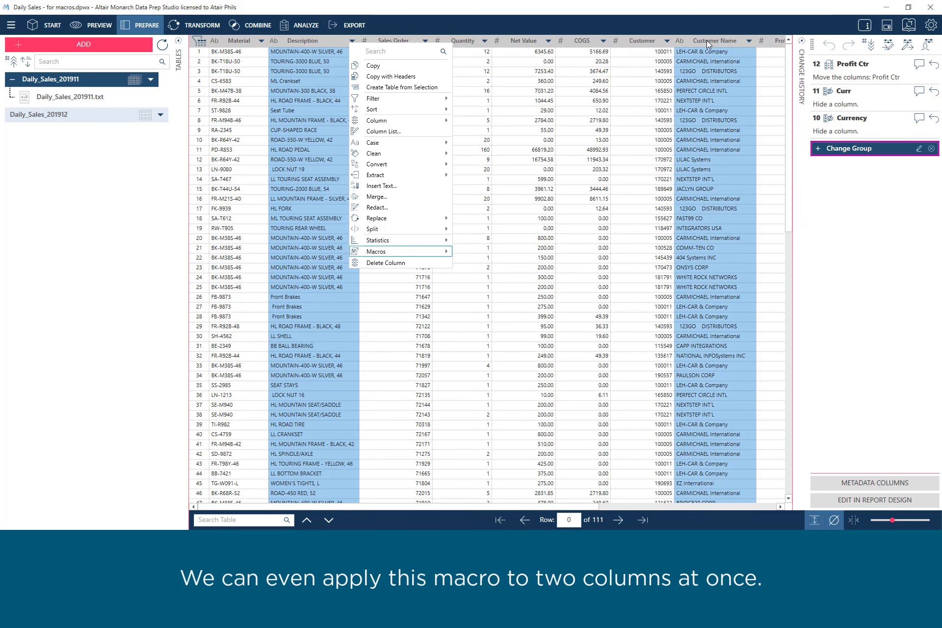
right_click(354, 43)
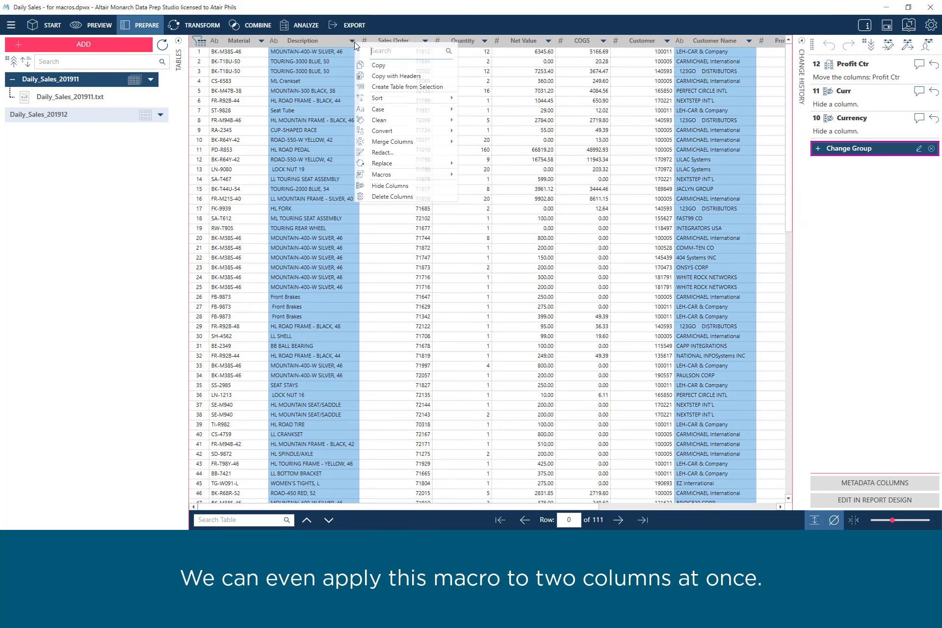
mouse_move(422, 175)
left_click(546, 187)
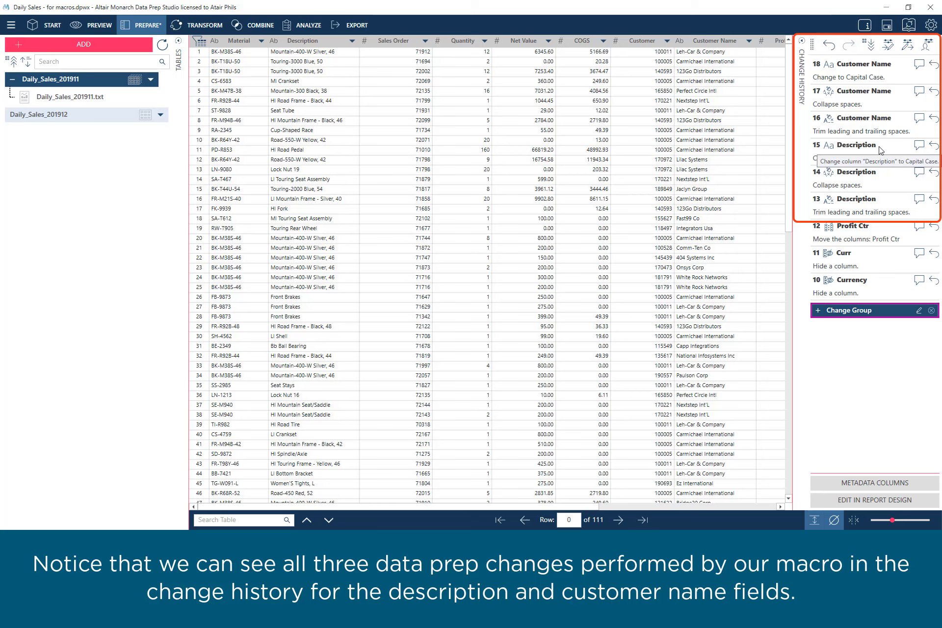
Step: Review the personal text macros offered in the column list for Customer Name, and cancel without applying one
left_click(749, 42)
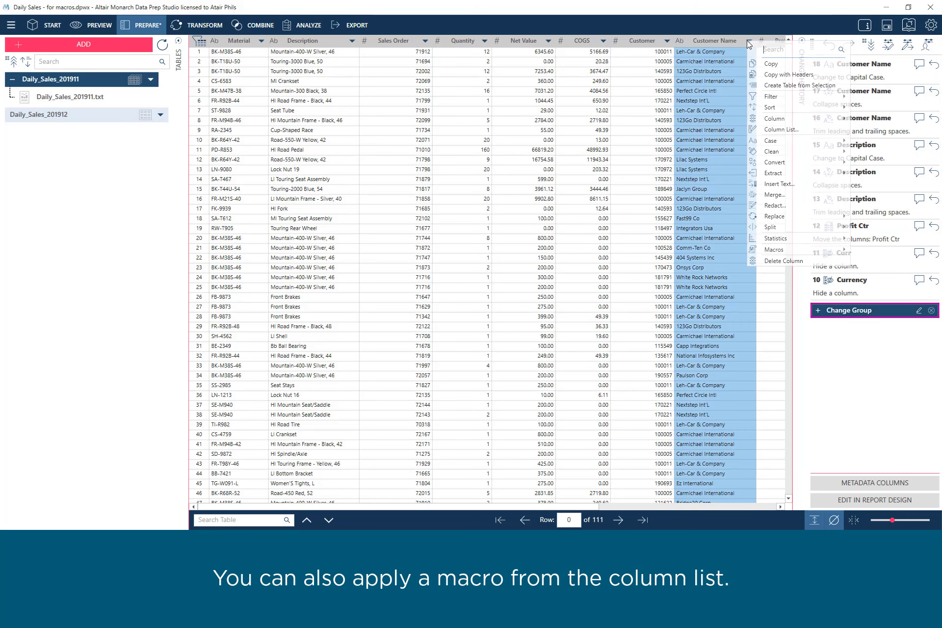
left_click(787, 131)
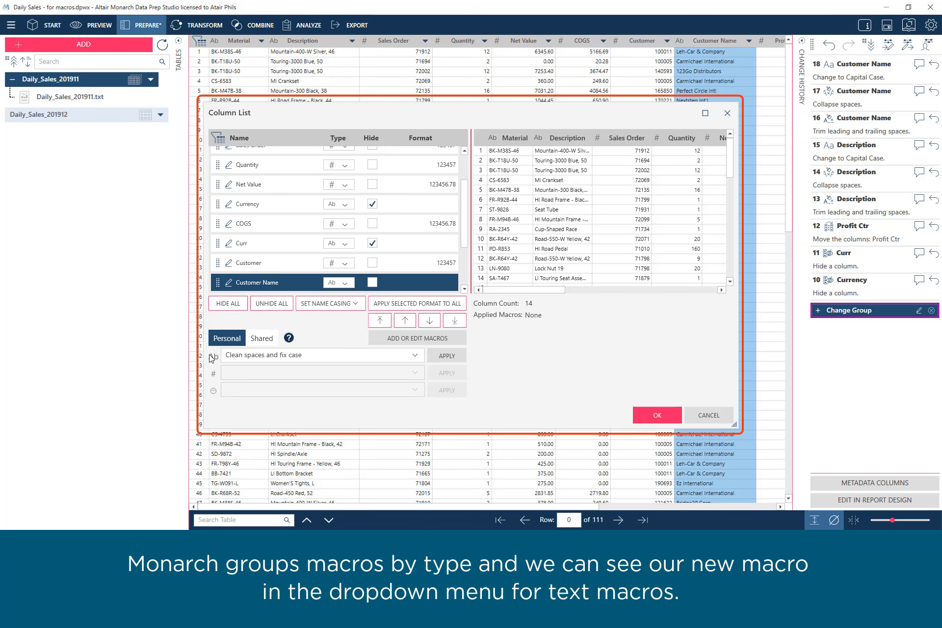
left_click(416, 360)
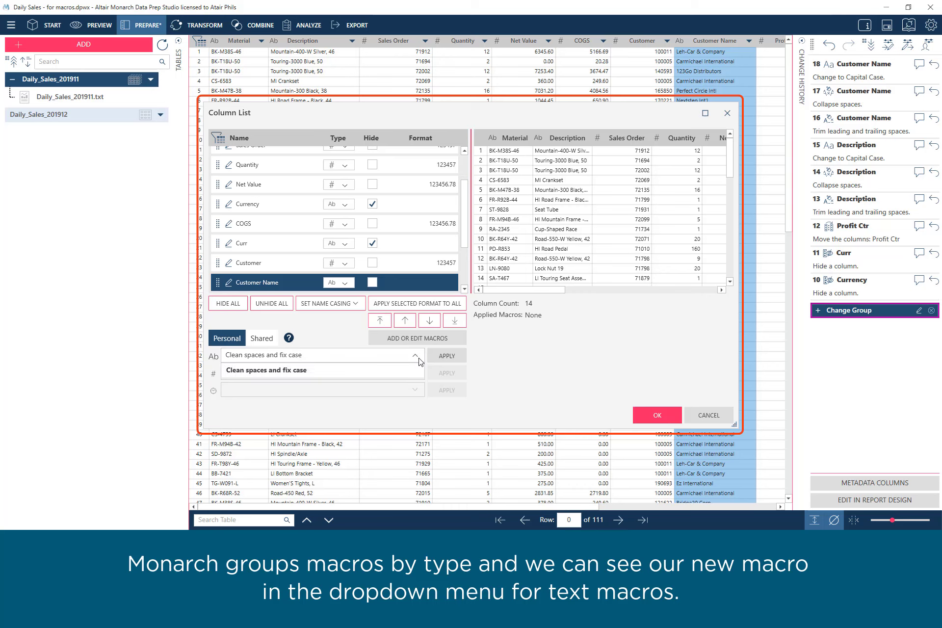
left_click(446, 422)
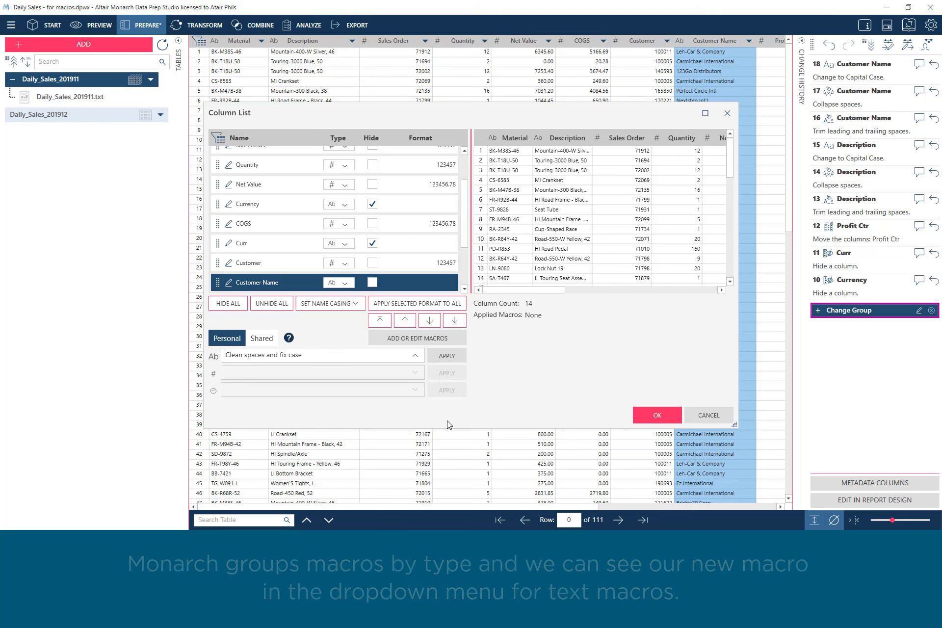
left_click(701, 416)
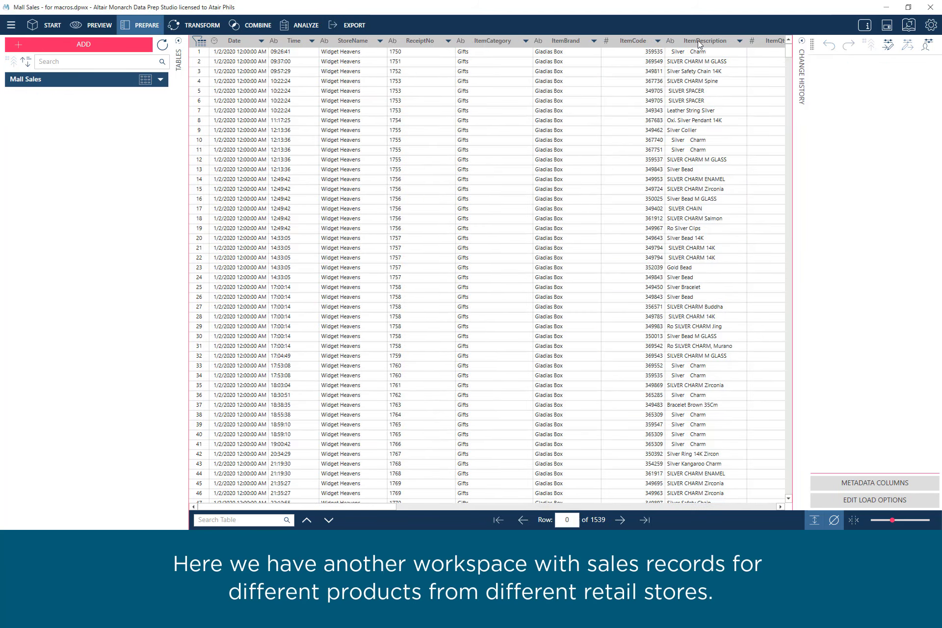
Step: Apply the "Clean spaces and fix case" macro to the ItemDescription column of the Mall Sales table
left_click(699, 41)
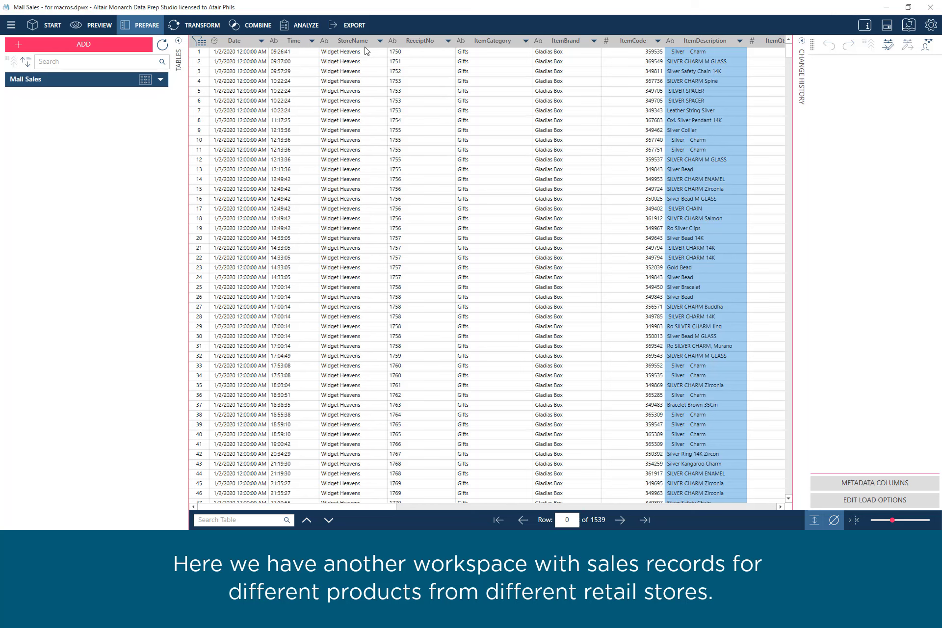
scroll(359, 140, "down", 20)
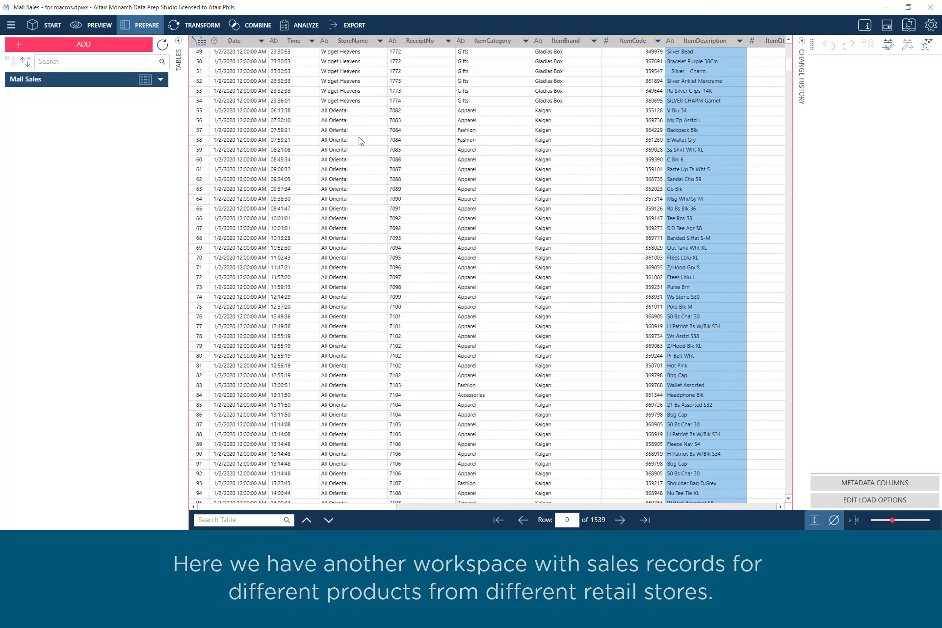
scroll(359, 157, "down", 3)
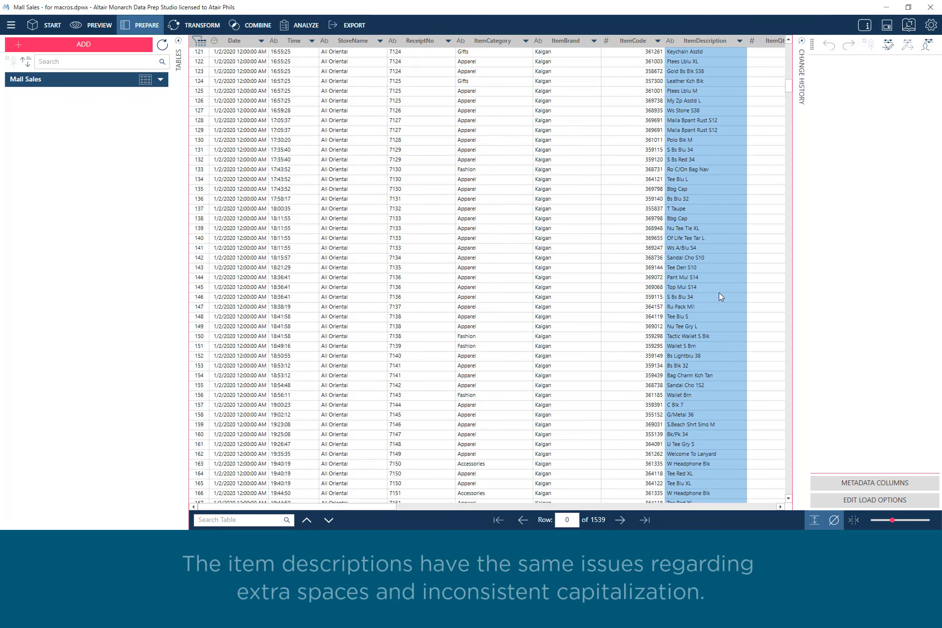
scroll(711, 290, "down", 3)
scroll(712, 291, "up", 10)
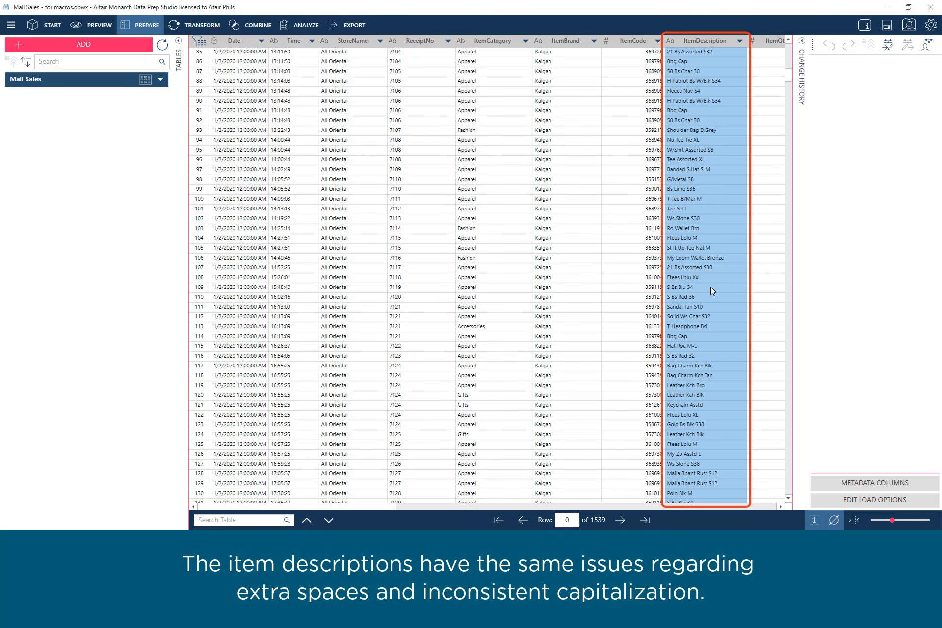
scroll(712, 290, "up", 20)
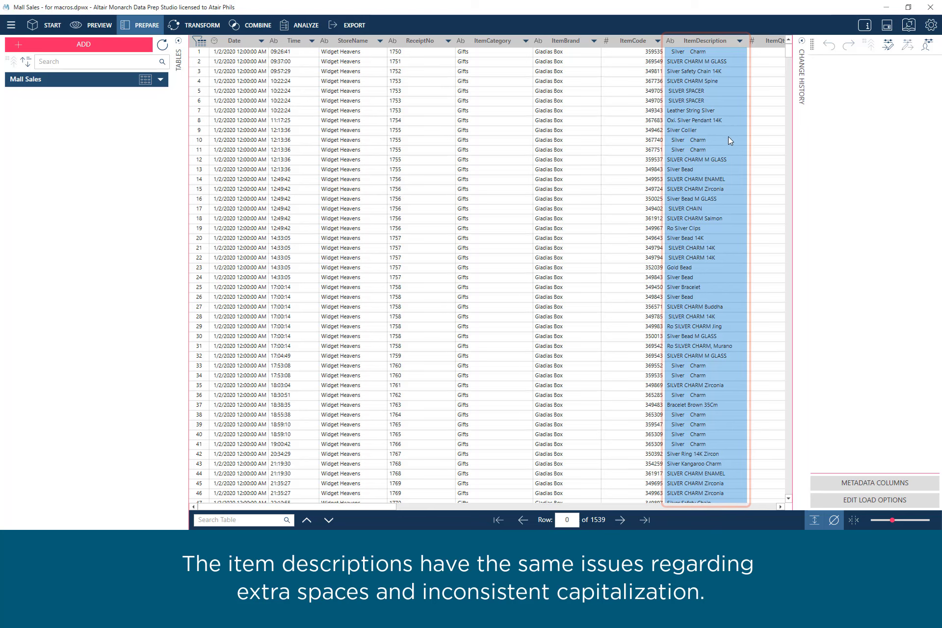
left_click(739, 41)
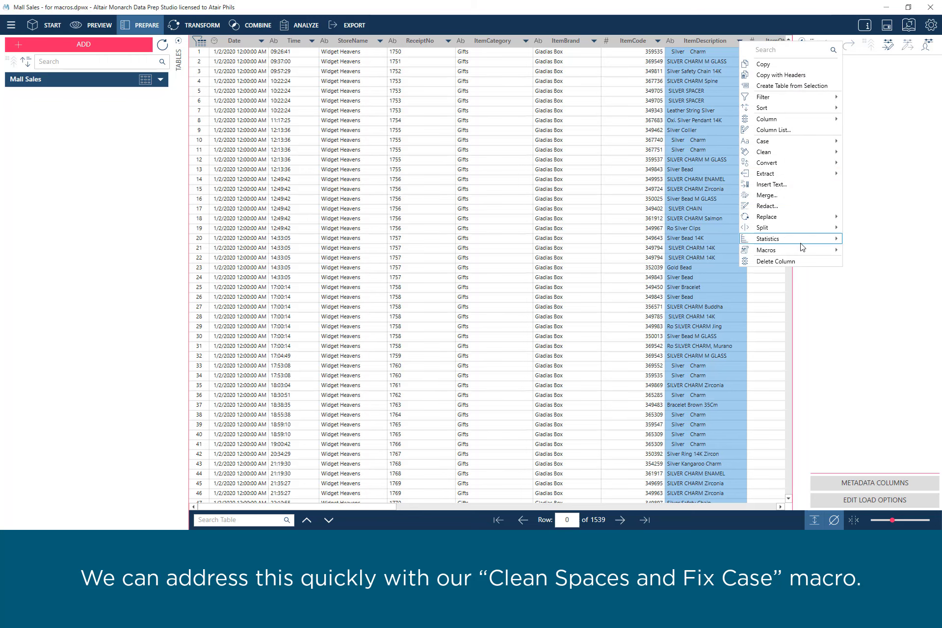
mouse_move(785, 250)
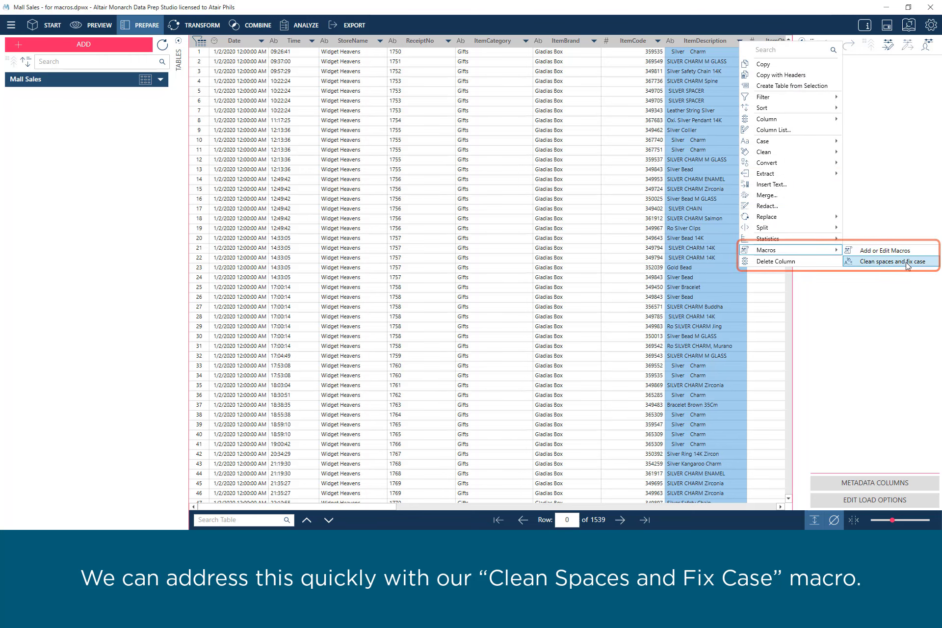
left_click(907, 263)
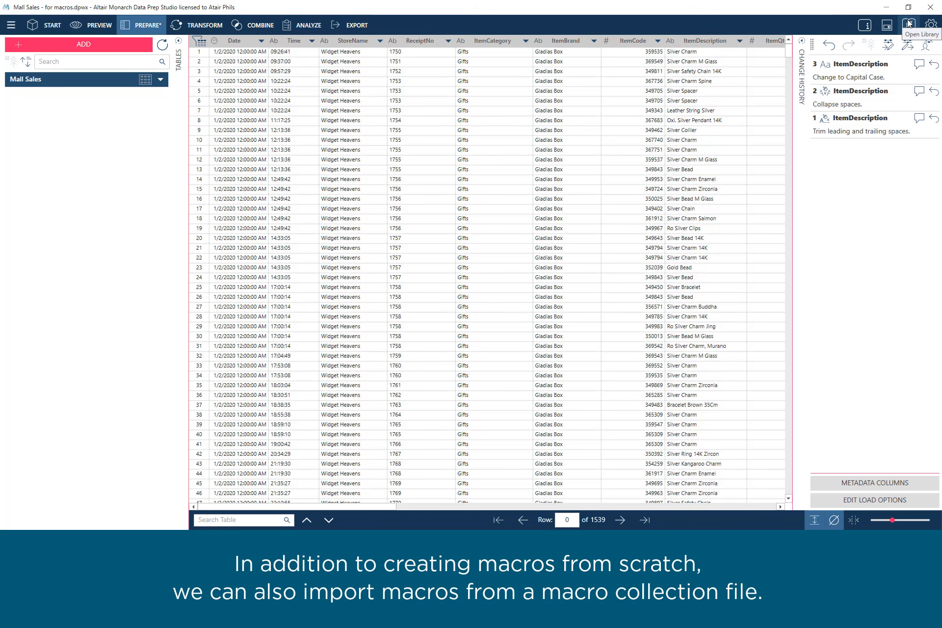
Step: Import Text Macro and Numeric Macro from the collection file Macros_v1.dpmc into the personal macro library
left_click(908, 23)
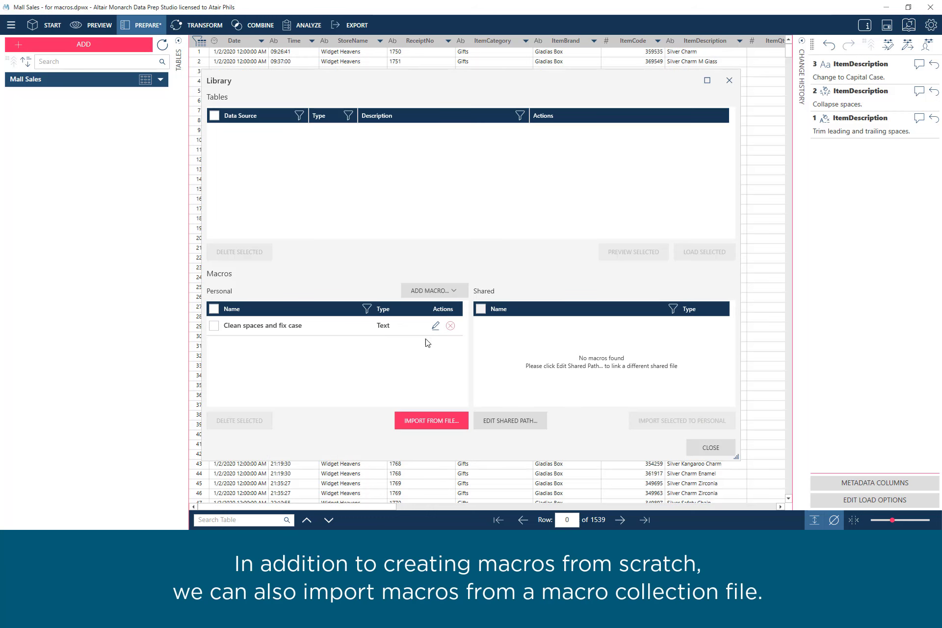
left_click(425, 423)
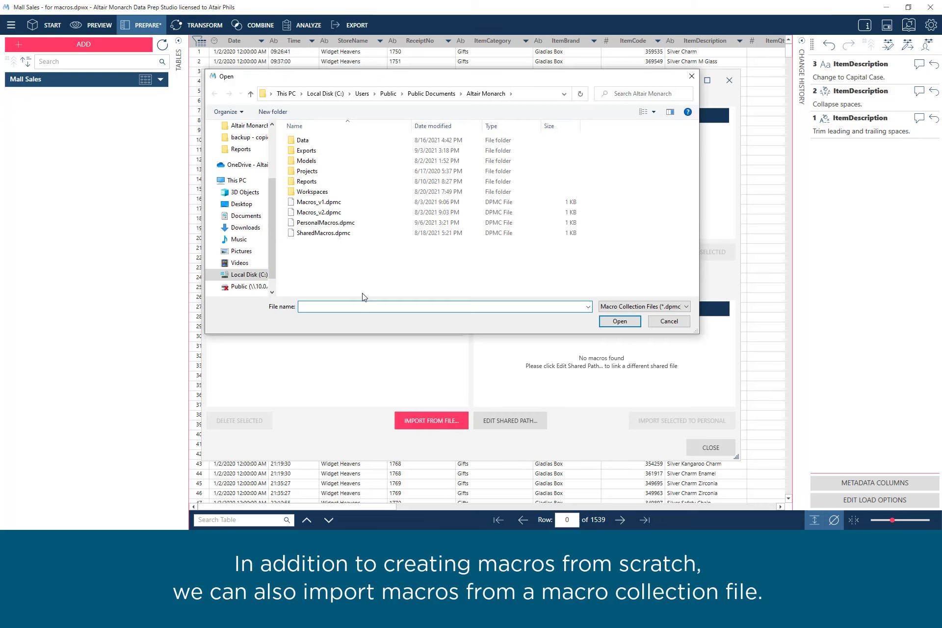
double_click(323, 203)
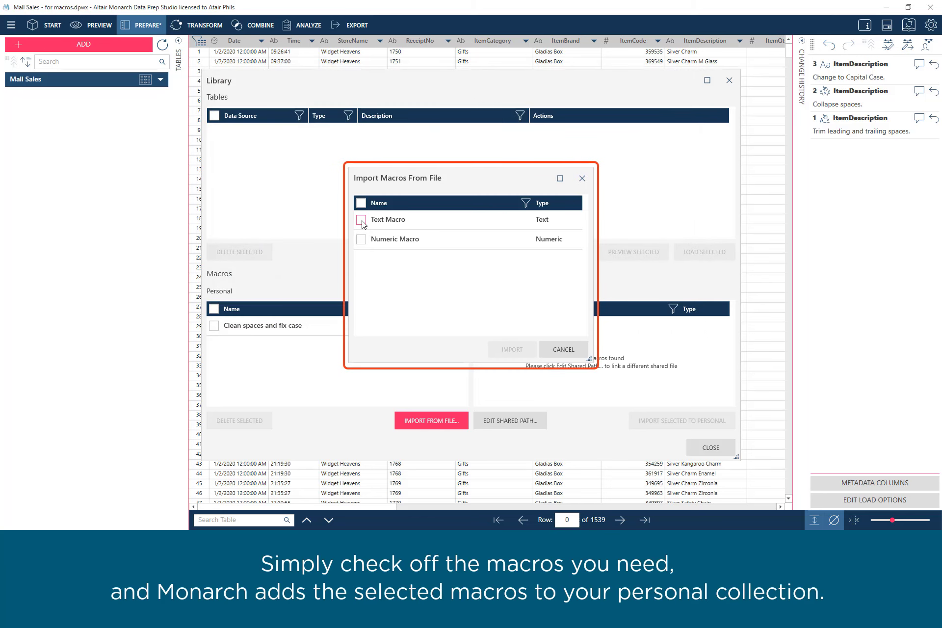
left_click(361, 220)
left_click(362, 239)
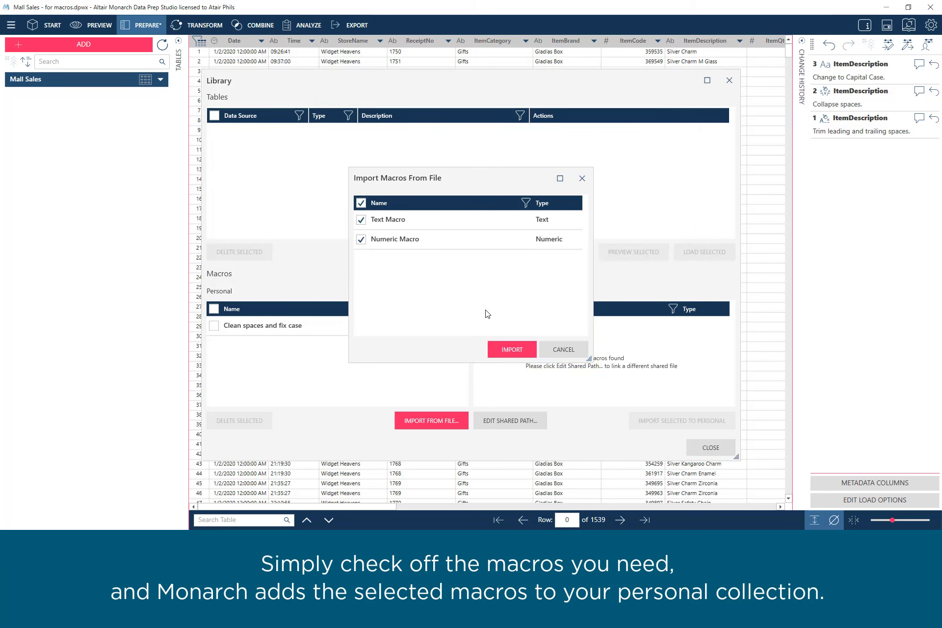
left_click(508, 349)
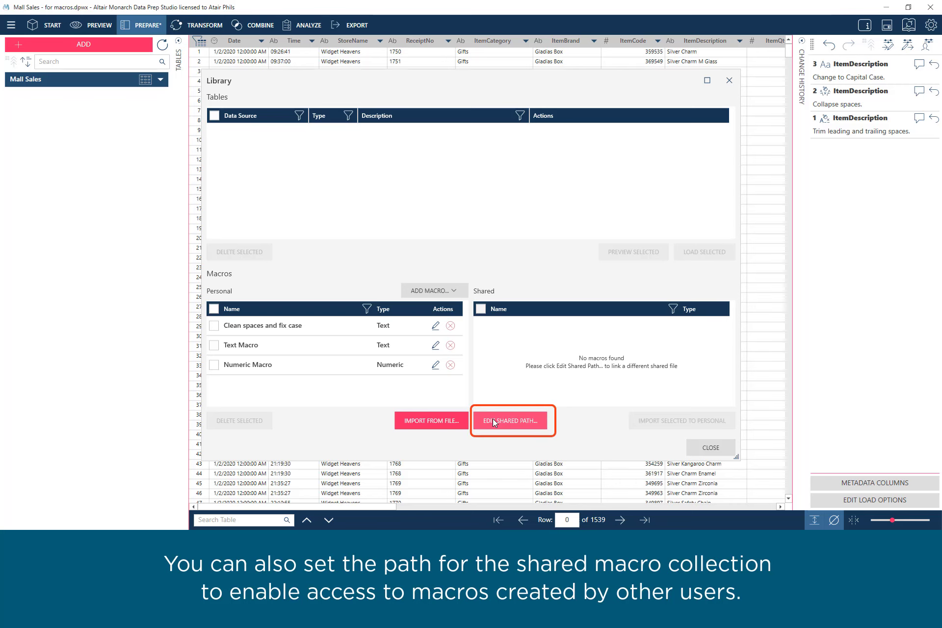
Step: Set the default path of the shared macro collection to SharedMacros.dpmc
left_click(505, 423)
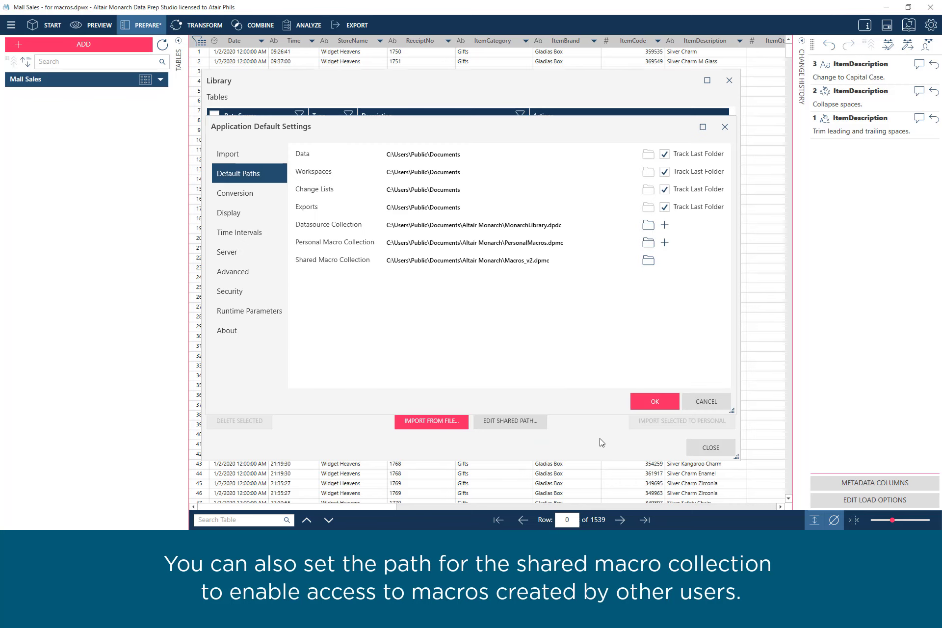
left_click(648, 262)
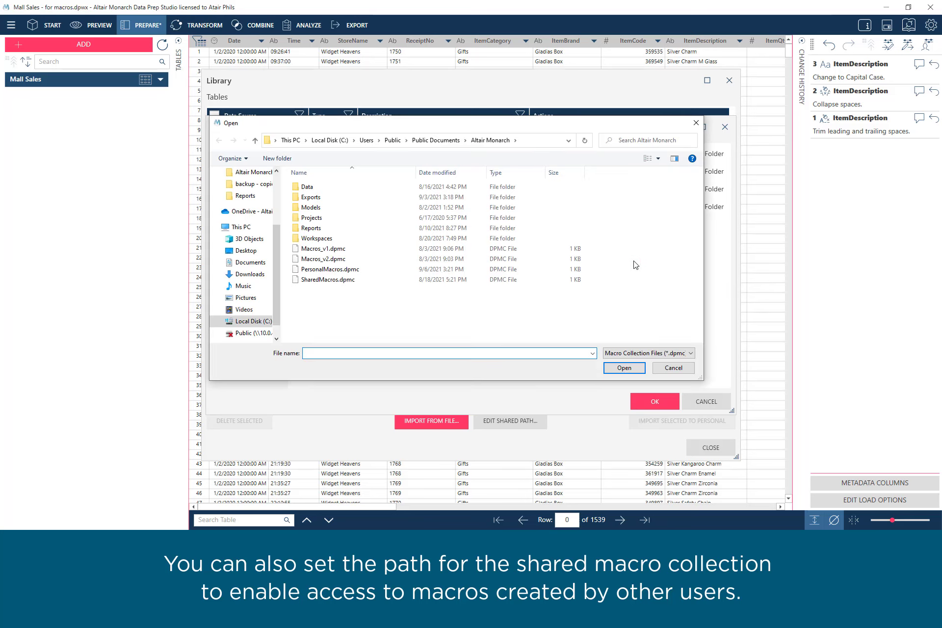
left_click(343, 279)
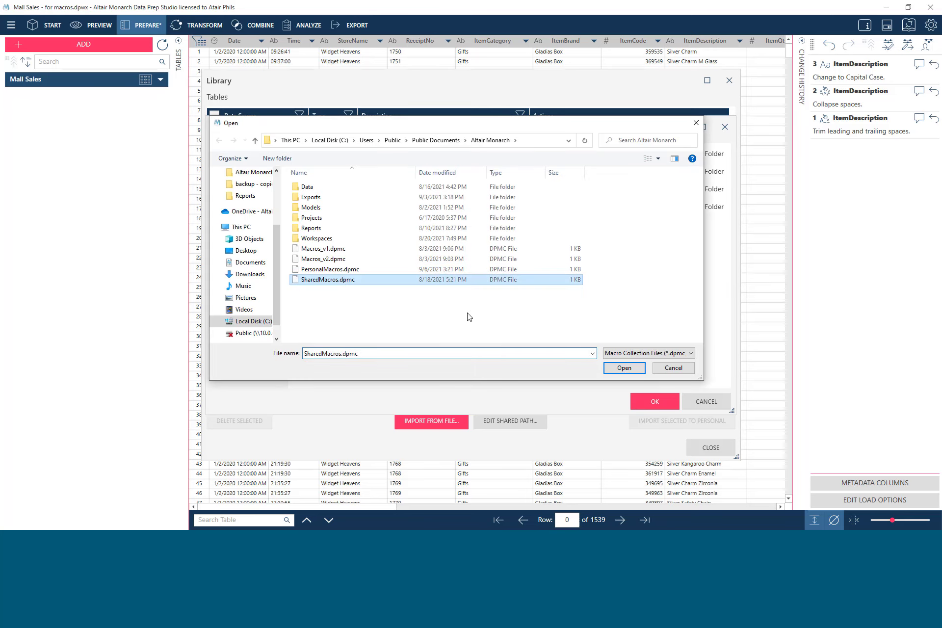
left_click(623, 368)
left_click(656, 403)
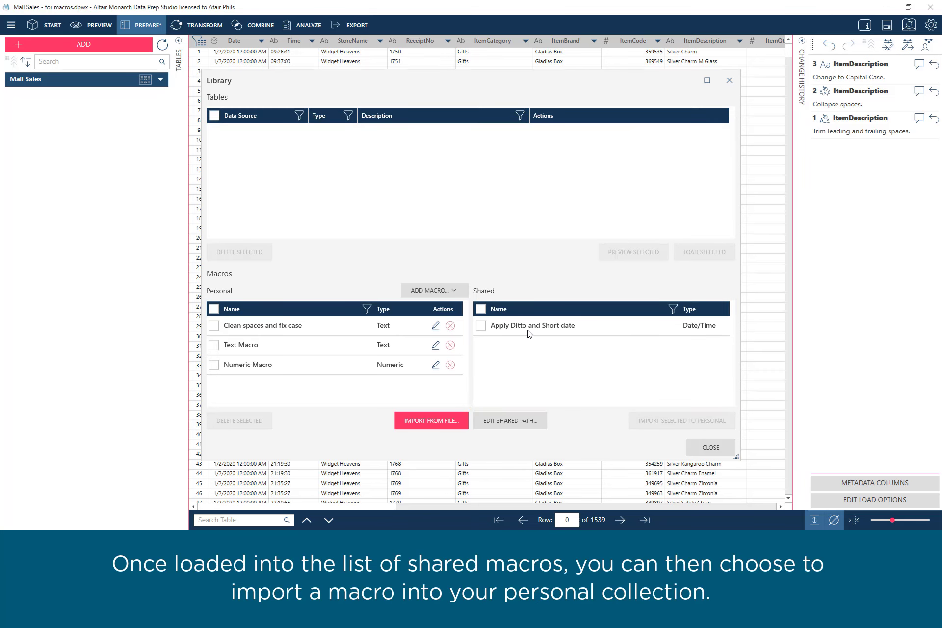
Step: Import the shared "Apply Ditto and Short date" macro into the personal collection and close the library
left_click(480, 325)
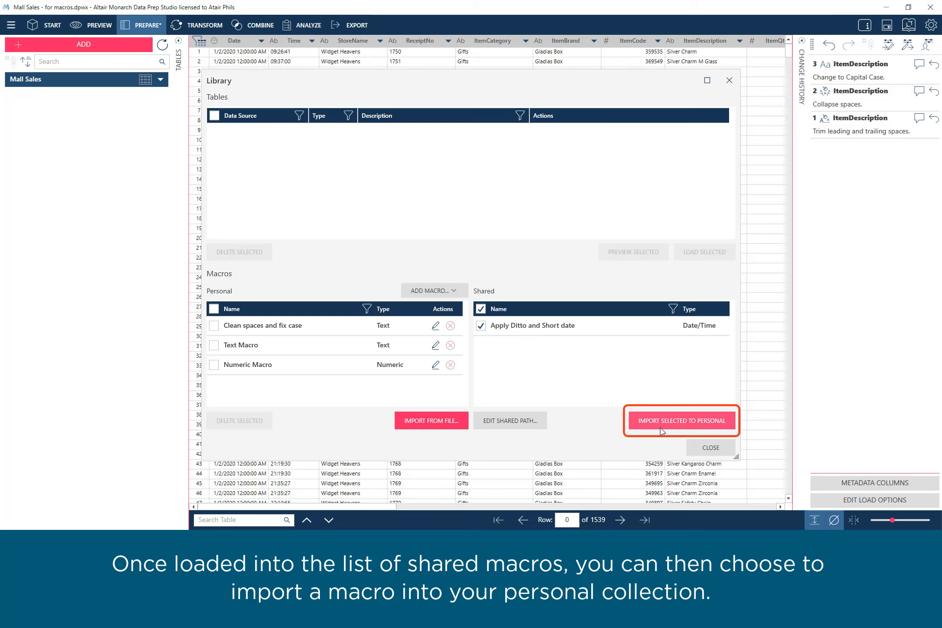
left_click(662, 420)
left_click(711, 448)
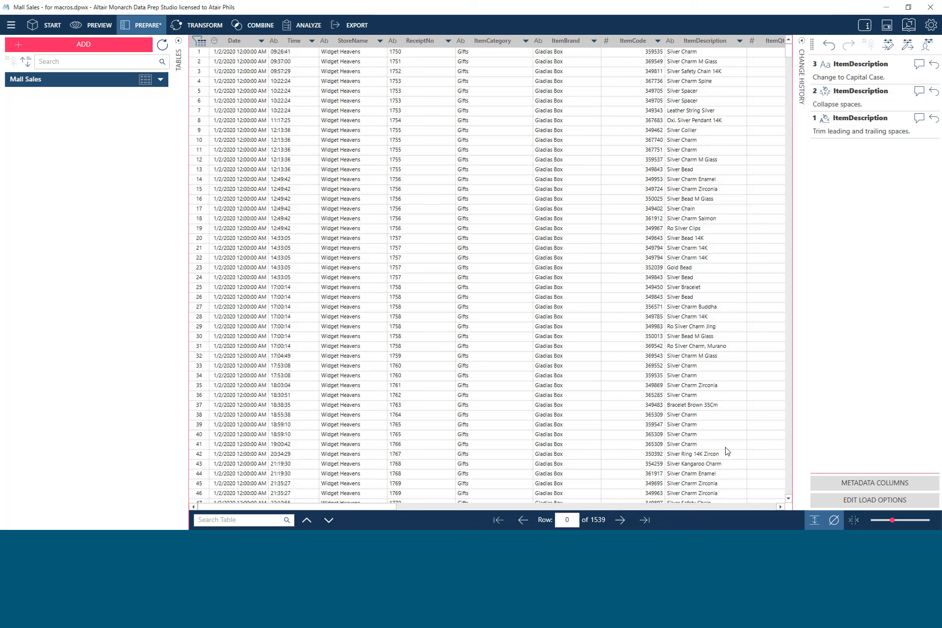
Step: Apply the "Apply Ditto and Short date" macro to the Date column
left_click(256, 46)
right_click(255, 45)
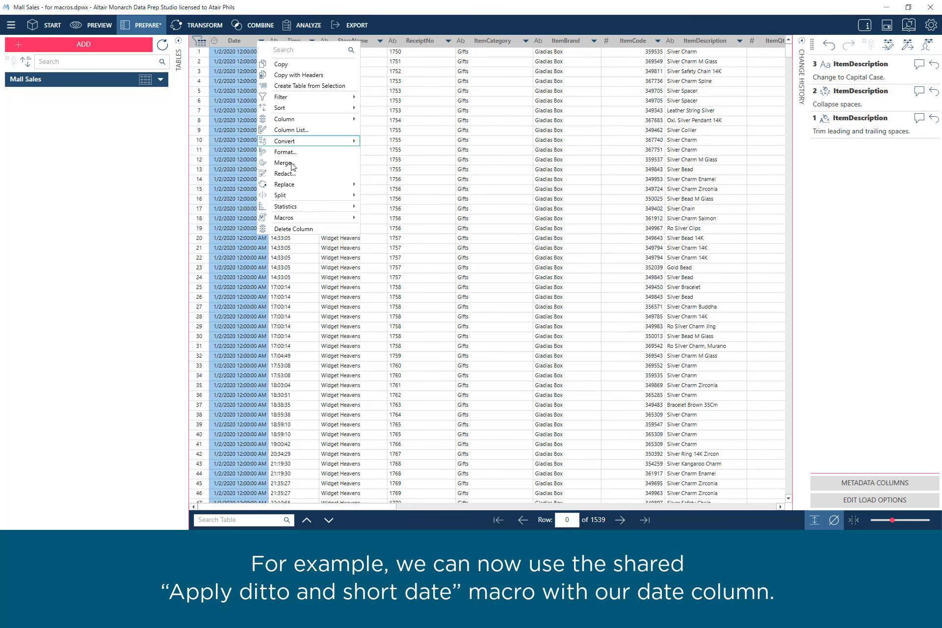
mouse_move(324, 218)
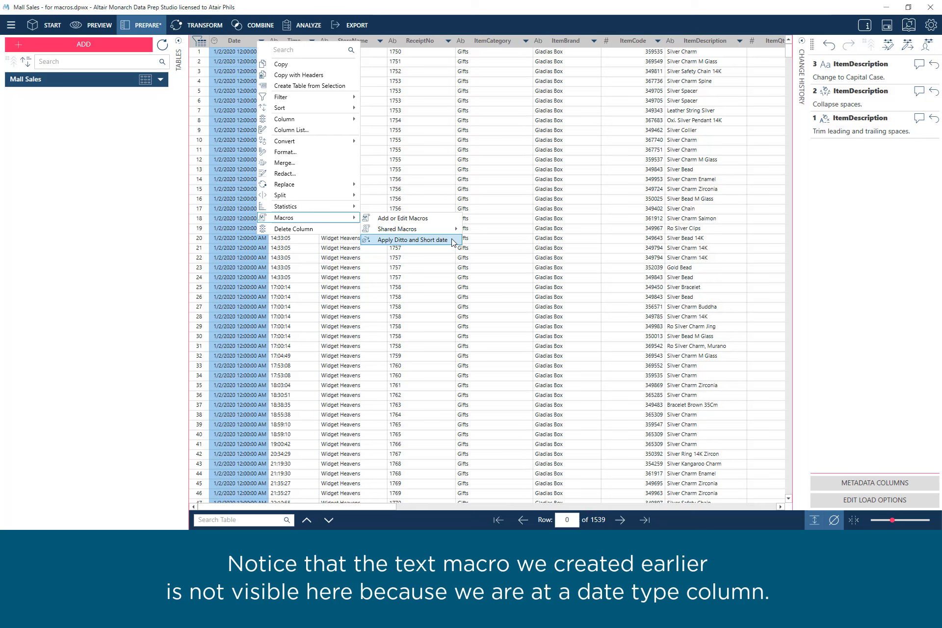
left_click(452, 240)
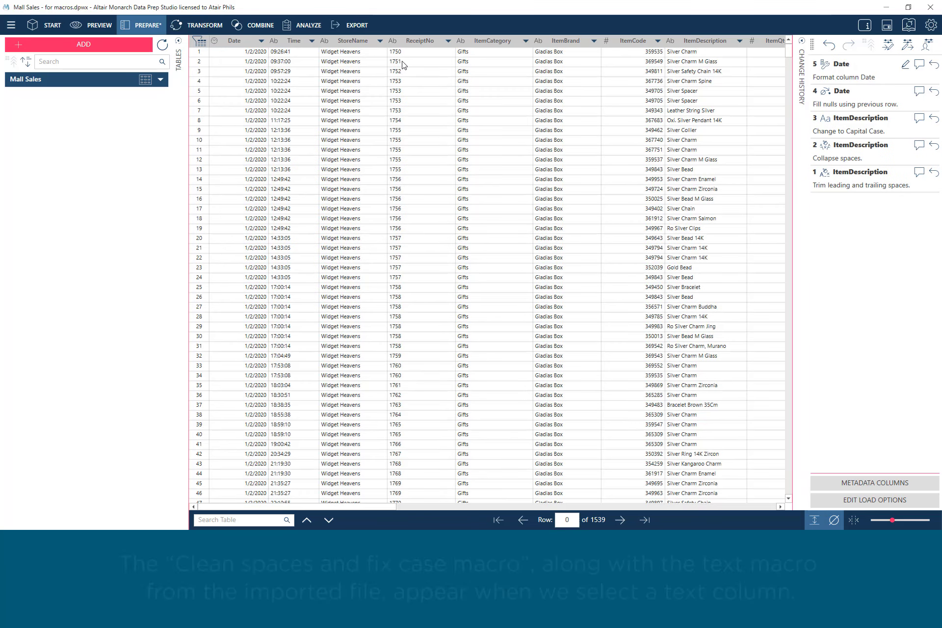
Step: Check which macros are offered for the StoreName text column and the ItemQty numeric column
left_click(380, 41)
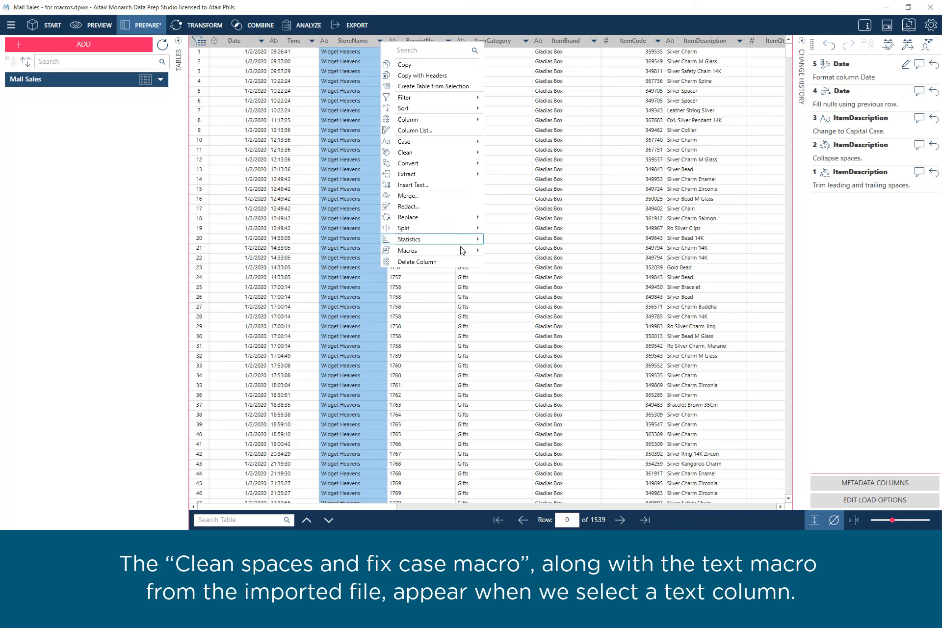
mouse_move(442, 250)
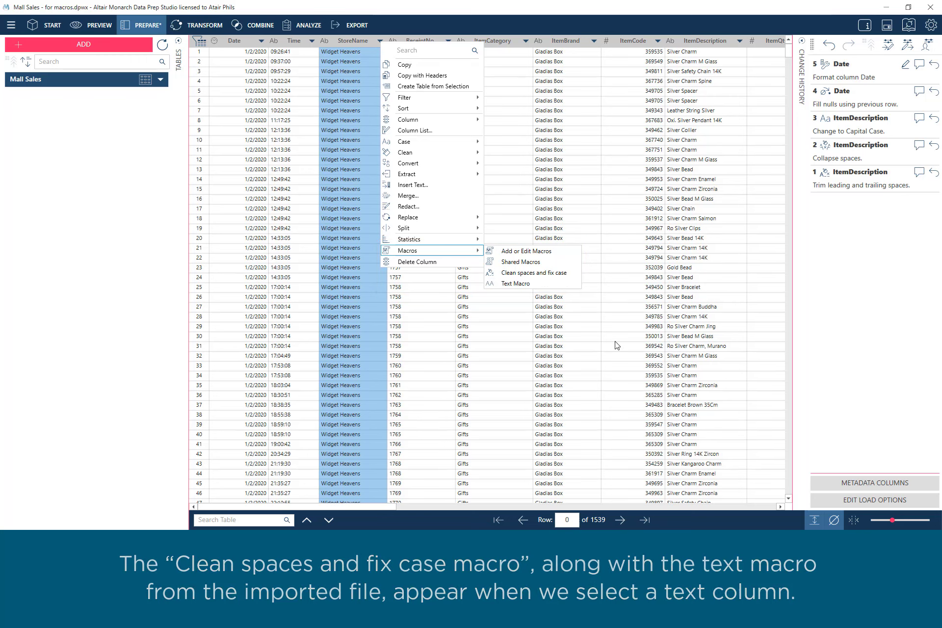
left_click(729, 506)
left_click(264, 43)
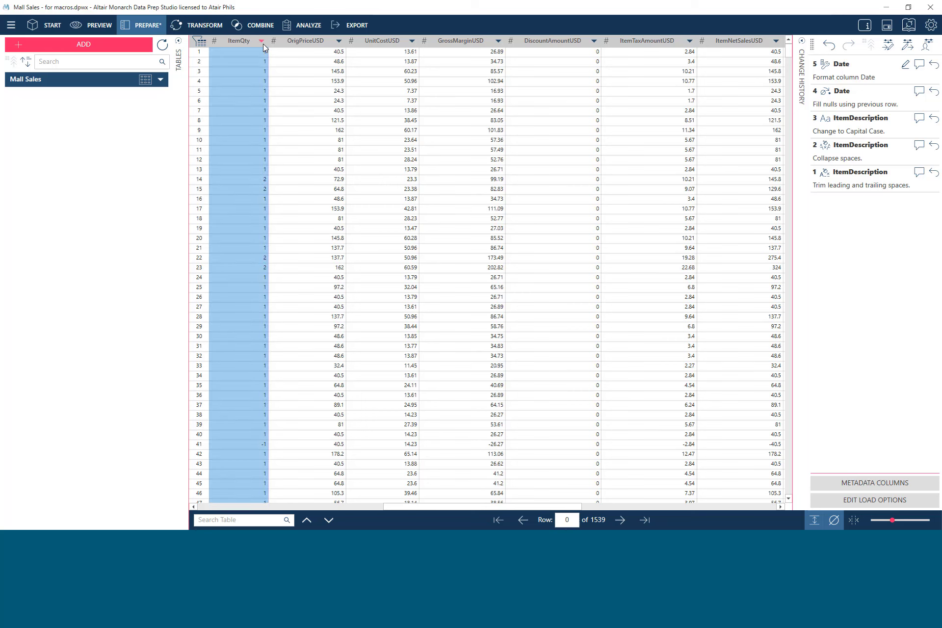
right_click(264, 44)
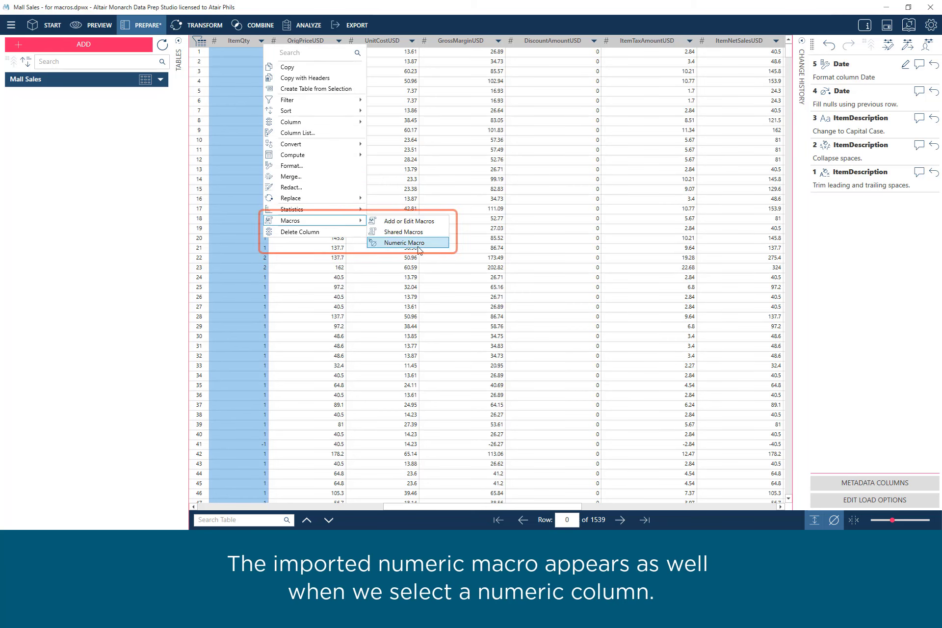